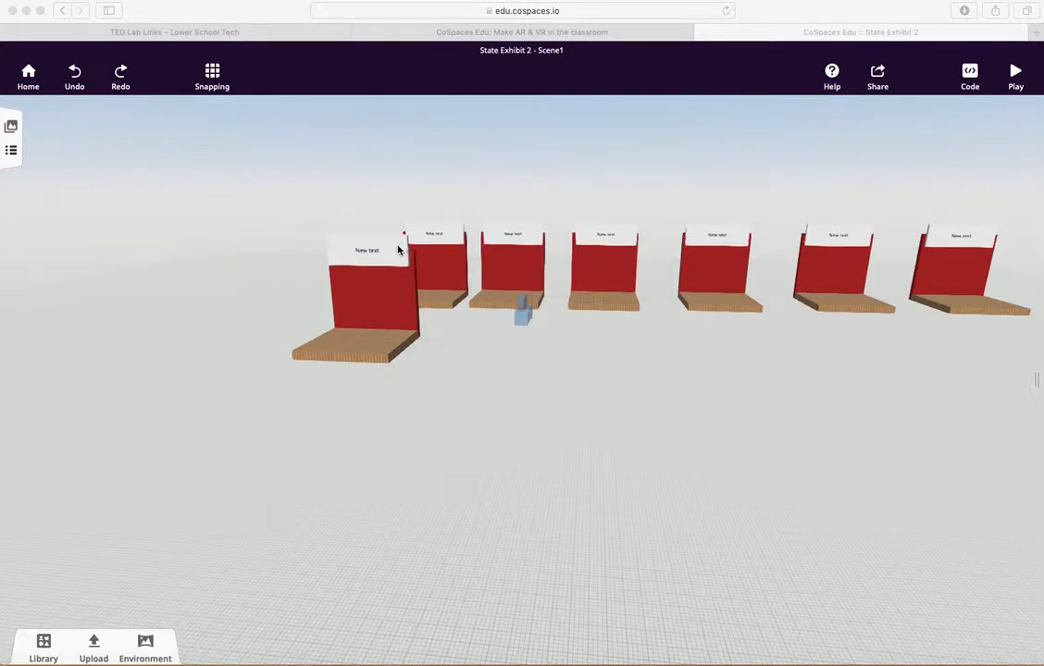
# - Leave the State Exhibit 2 scene and create a new AR/VR CoSpace with a 3D environment
pyautogui.click(29, 77)
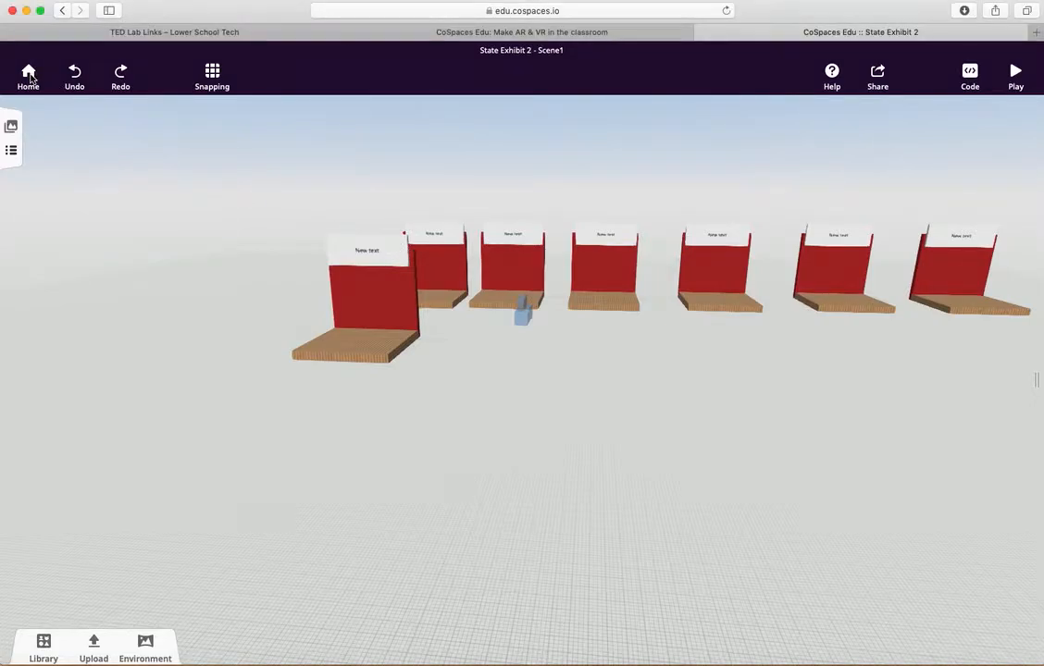
pyautogui.click(28, 78)
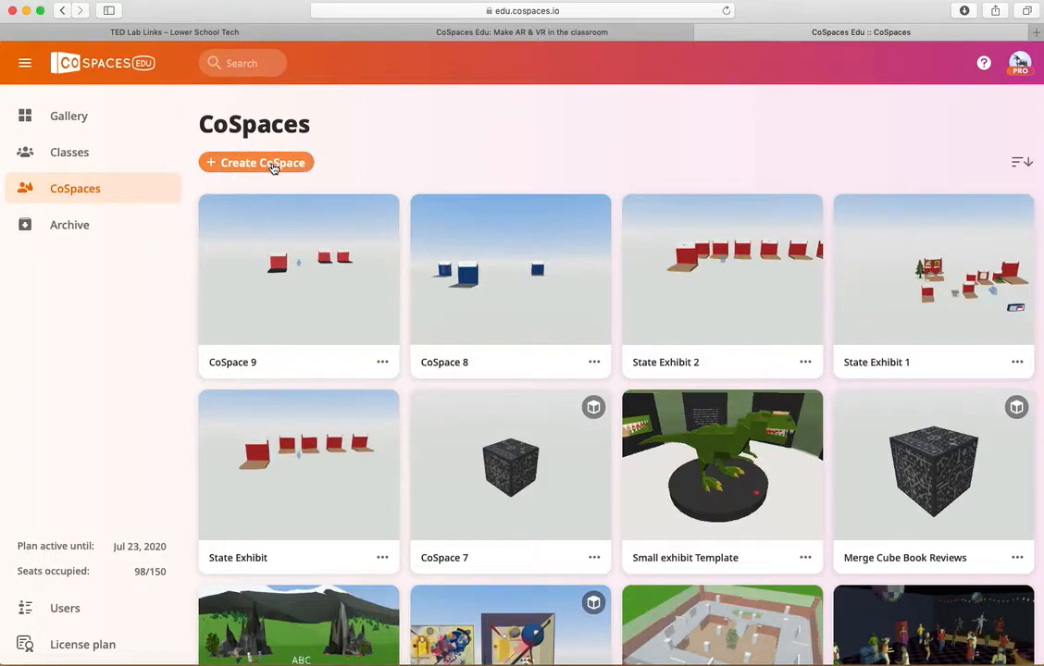
pyautogui.click(273, 166)
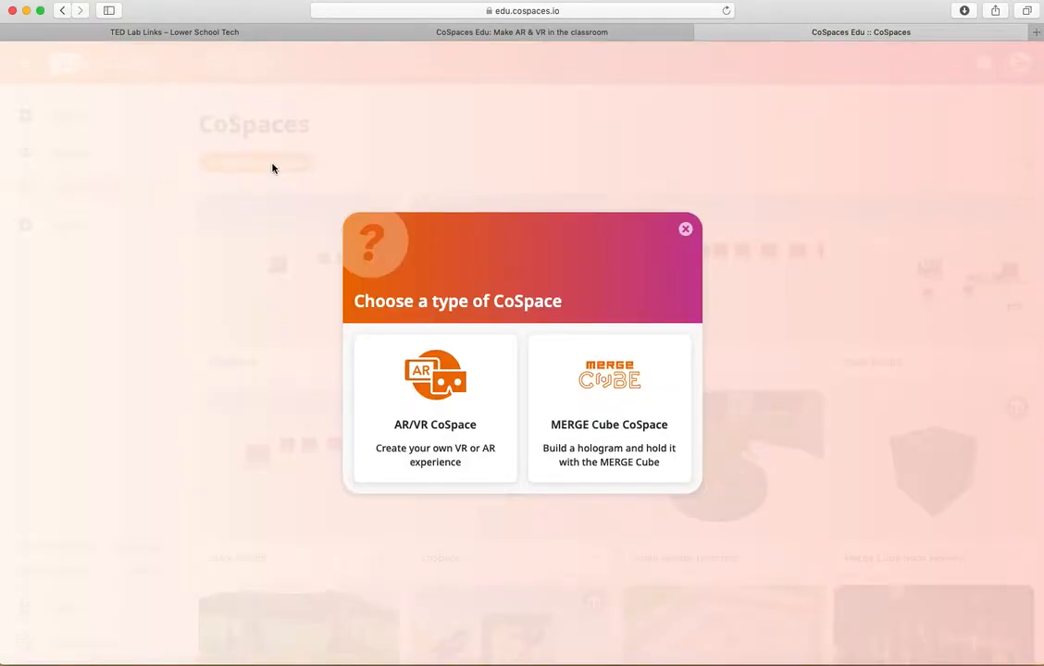
pyautogui.click(426, 422)
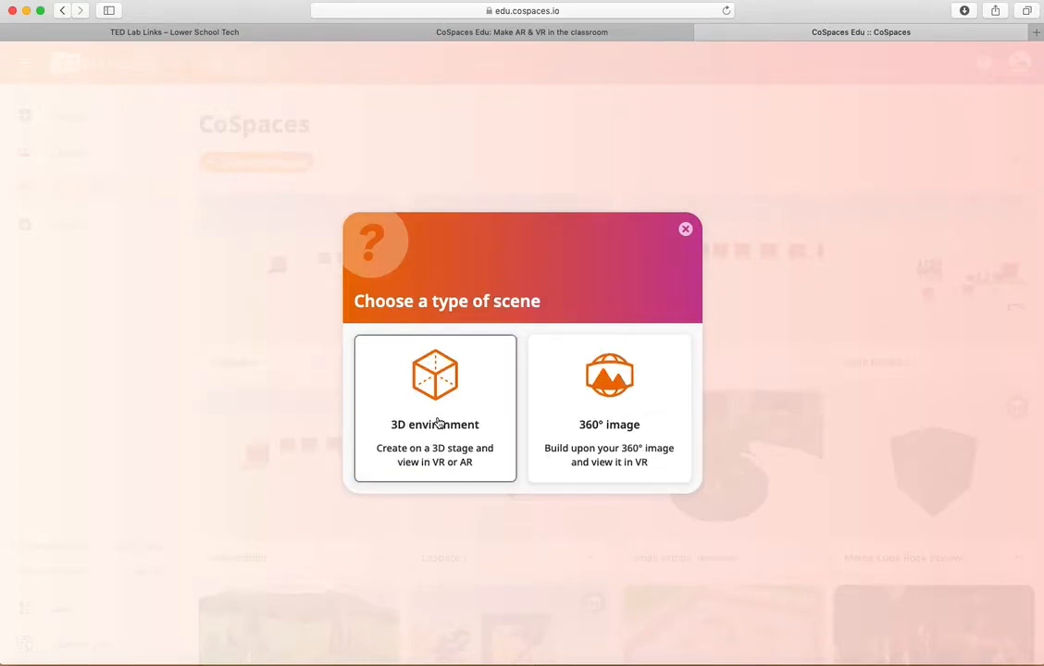
pyautogui.click(439, 422)
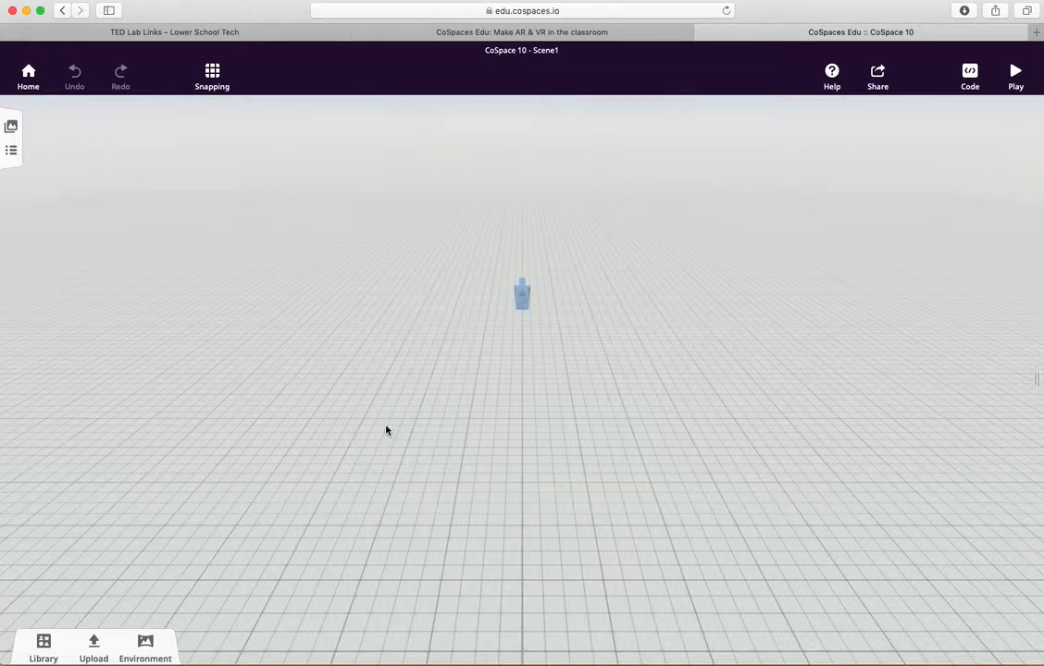
# - Add a cuboid from the Building library and place it on the ground to one side of the camera
pyautogui.click(43, 650)
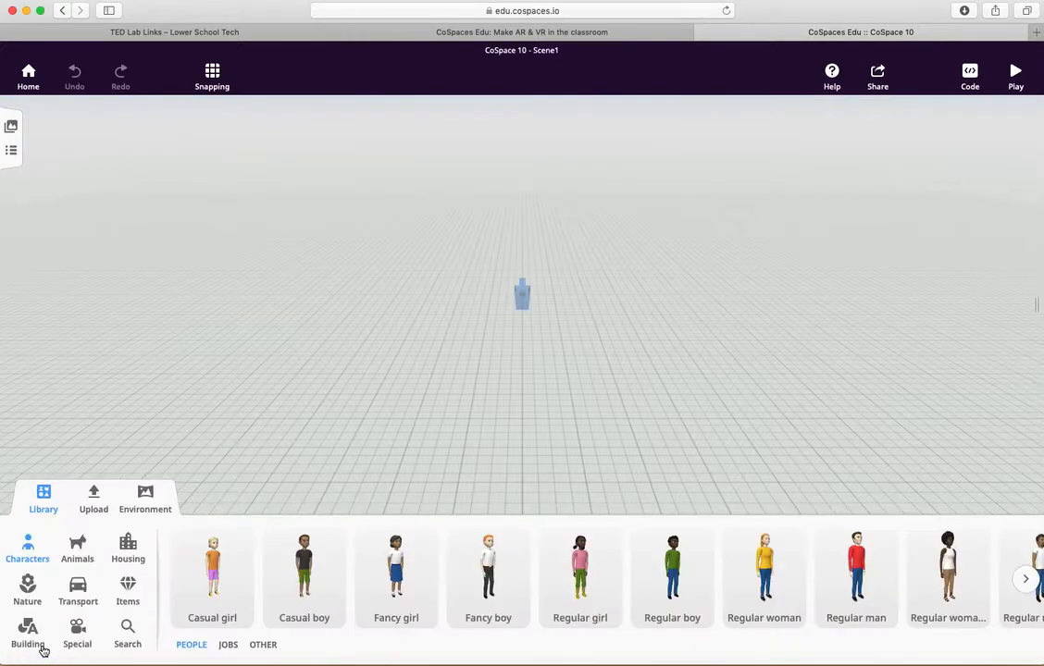
pyautogui.click(28, 632)
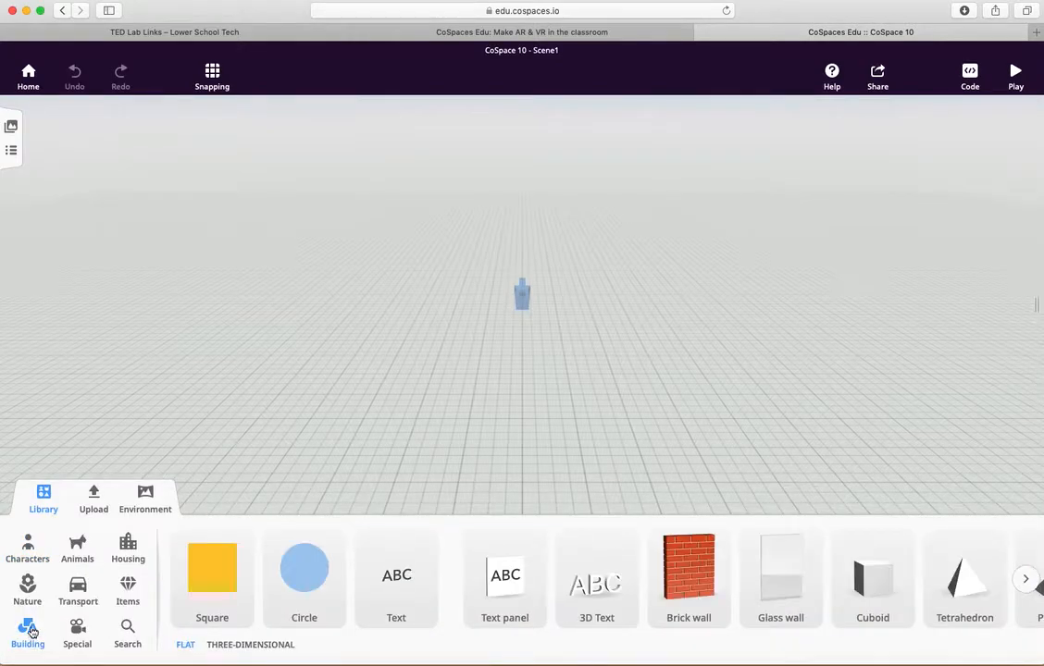
pyautogui.moveTo(868, 588); pyautogui.dragTo(368, 429)
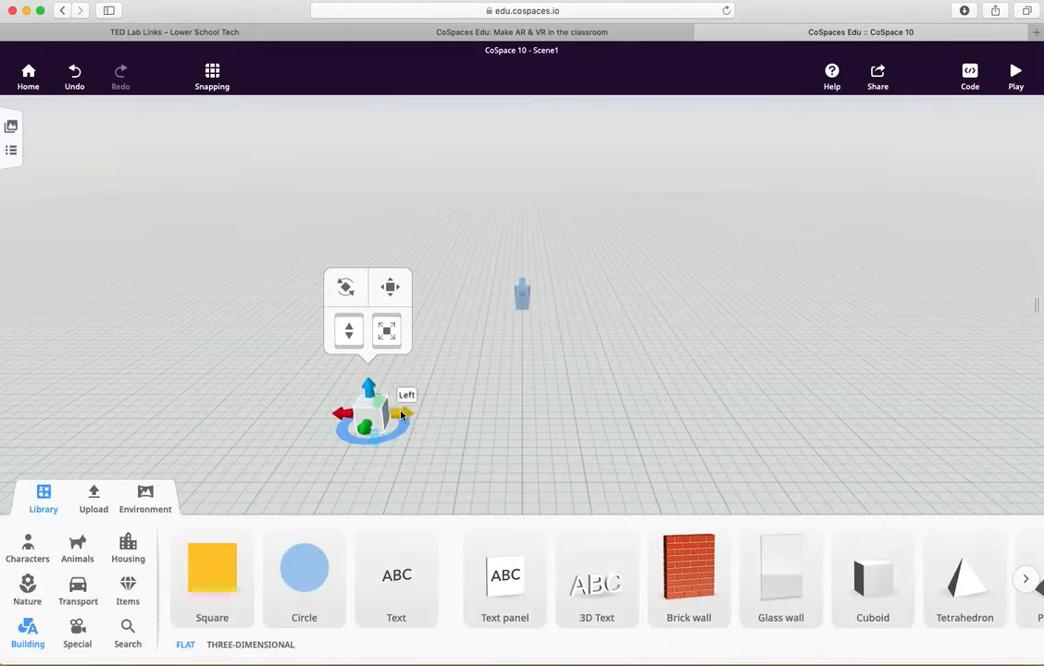
pyautogui.moveTo(368, 411); pyautogui.dragTo(326, 313)
# - Stretch the cuboid upward and sideways into an upright wall about 4.25 wide and 4.13 high
pyautogui.moveTo(315, 273); pyautogui.dragTo(303, 153)
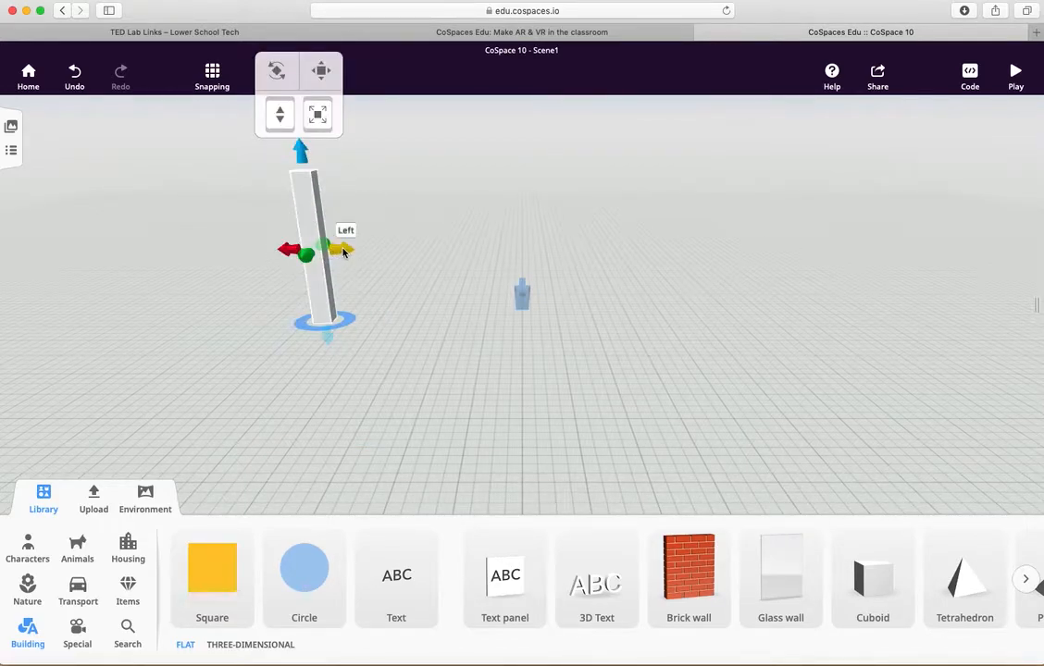
pyautogui.moveTo(340, 248); pyautogui.dragTo(484, 247)
pyautogui.moveTo(508, 404); pyautogui.dragTo(518, 379)
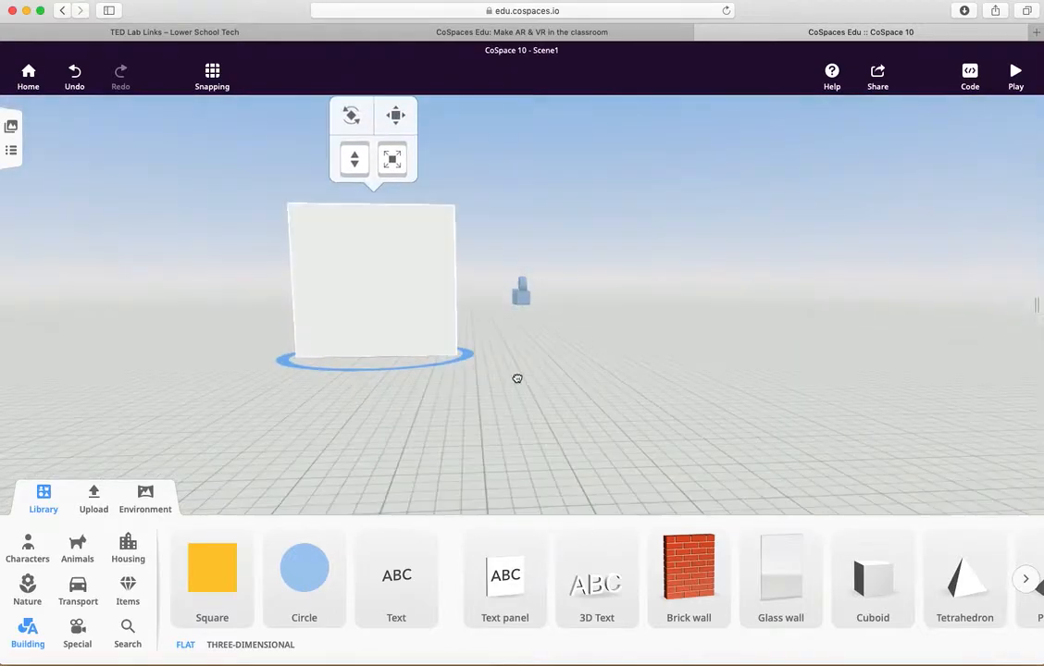
pyautogui.click(427, 282)
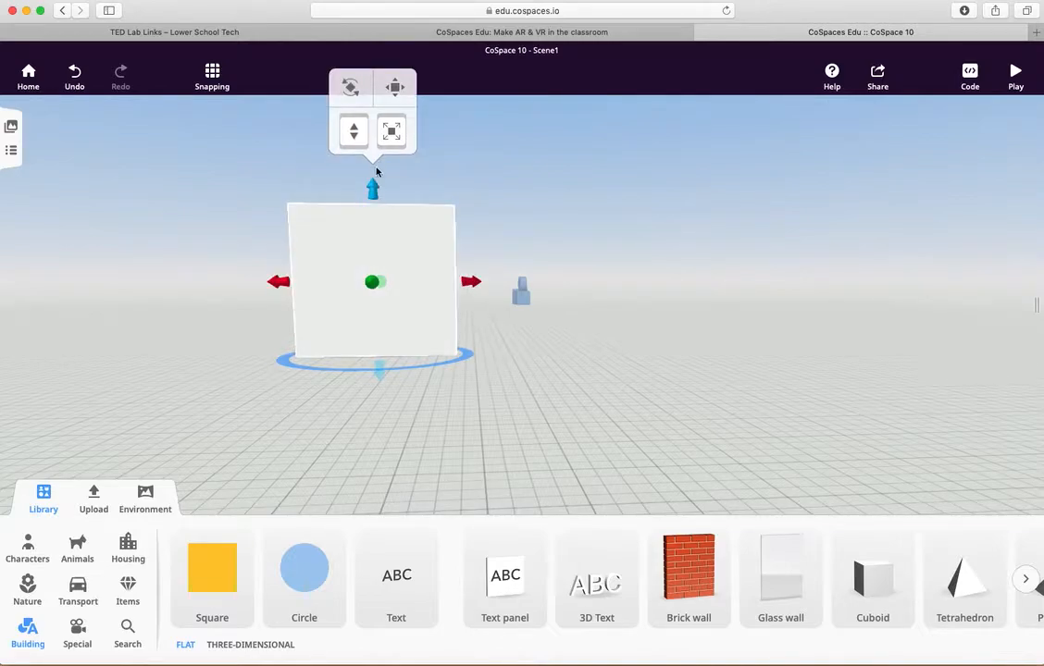
pyautogui.moveTo(372, 186)
pyautogui.mouseDown()
pyautogui.moveTo(372, 172)
pyautogui.moveTo(372, 183)
pyautogui.mouseUp()
# - Reduce the wall's thickness slightly by pulling in one of its broad faces
pyautogui.moveTo(317, 382); pyautogui.dragTo(499, 473)
pyautogui.scroll(-3, 471, 423)
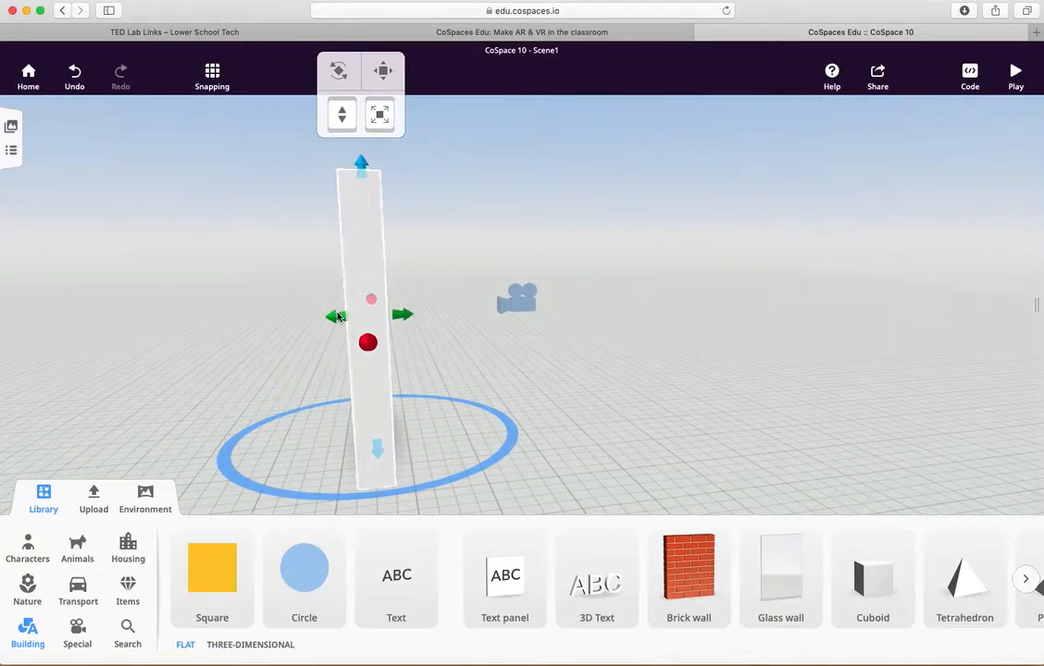
pyautogui.moveTo(337, 315); pyautogui.dragTo(350, 321)
pyautogui.moveTo(622, 461); pyautogui.dragTo(416, 467)
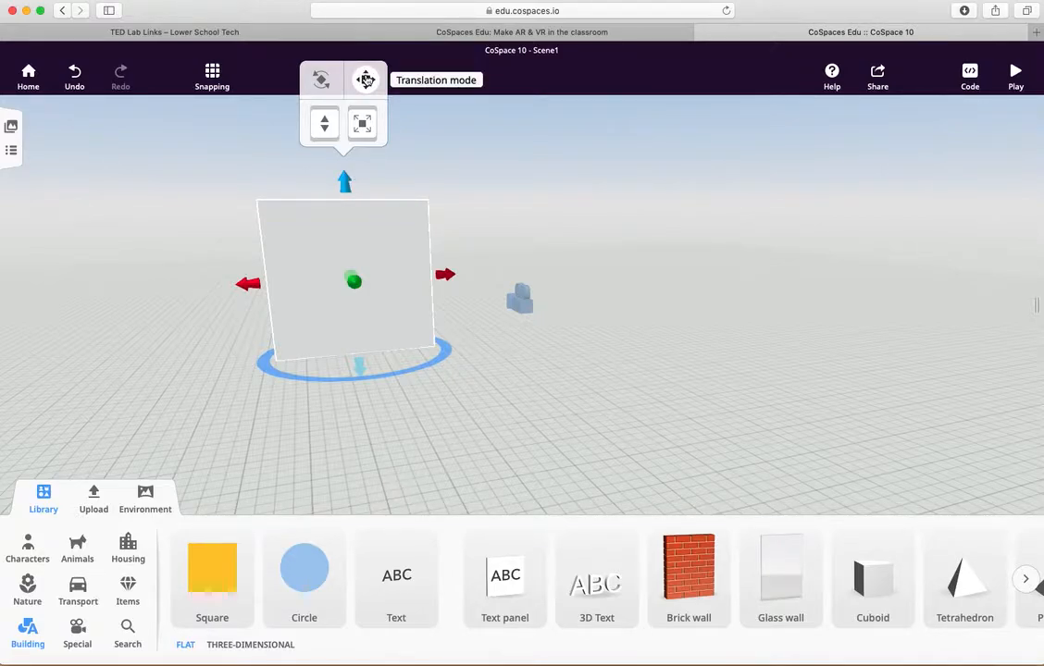
pyautogui.click(367, 79)
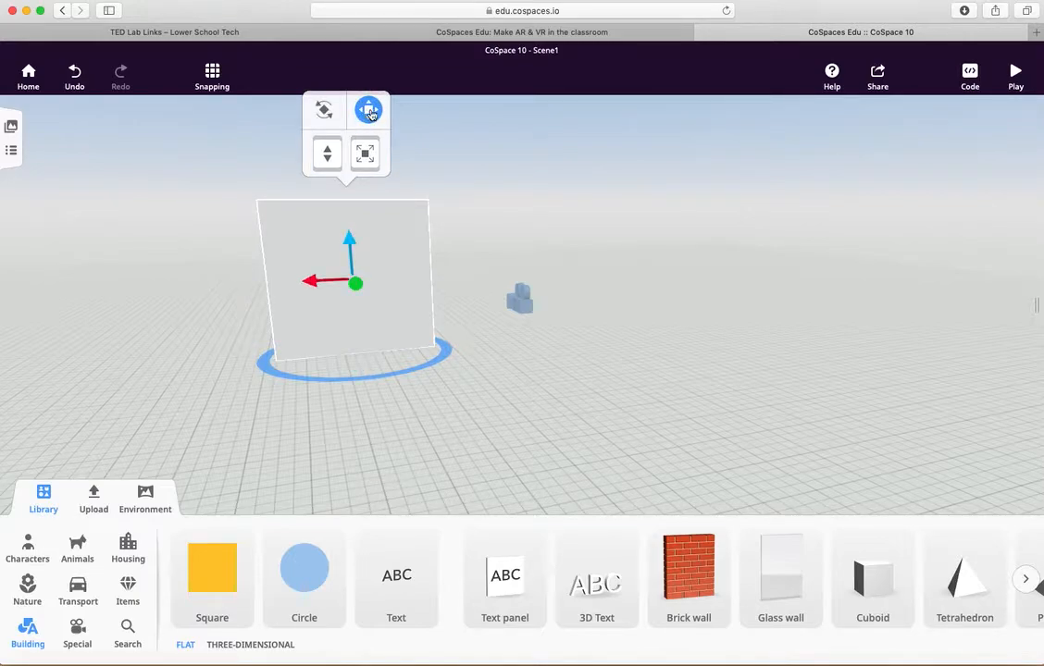
pyautogui.click(349, 243)
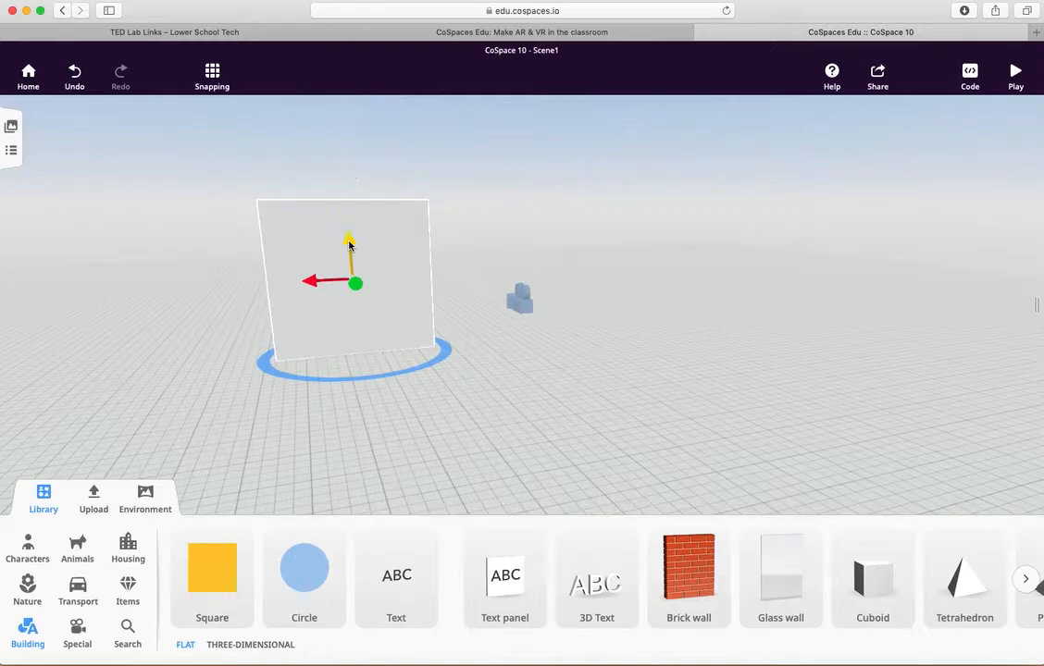
pyautogui.moveTo(313, 281)
pyautogui.mouseDown()
pyautogui.moveTo(287, 282)
pyautogui.moveTo(310, 282)
pyautogui.mouseUp()
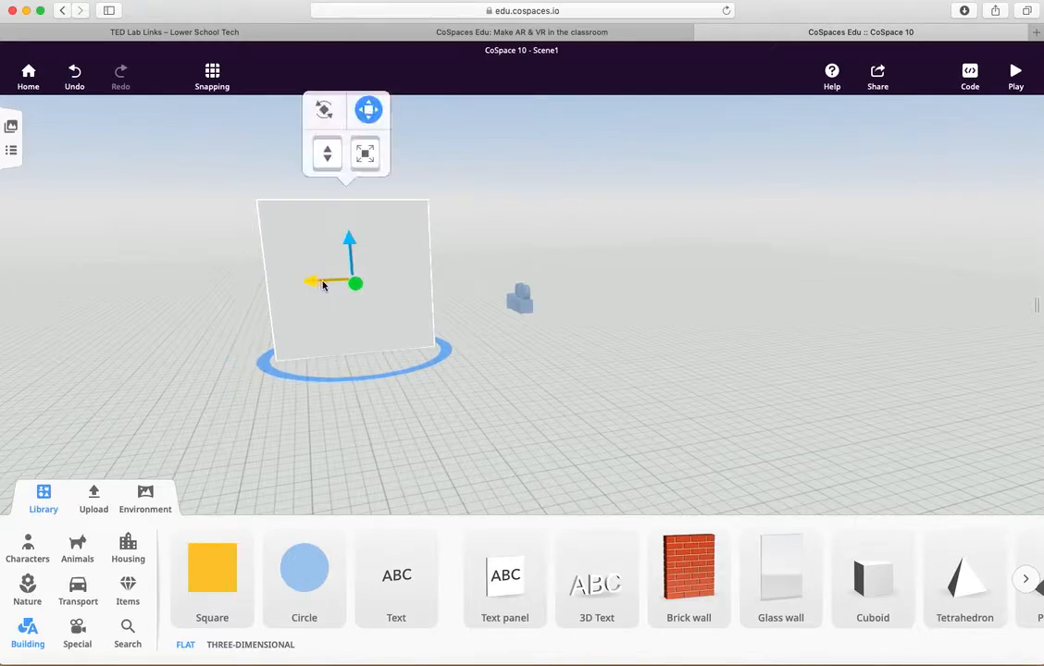
pyautogui.click(368, 109)
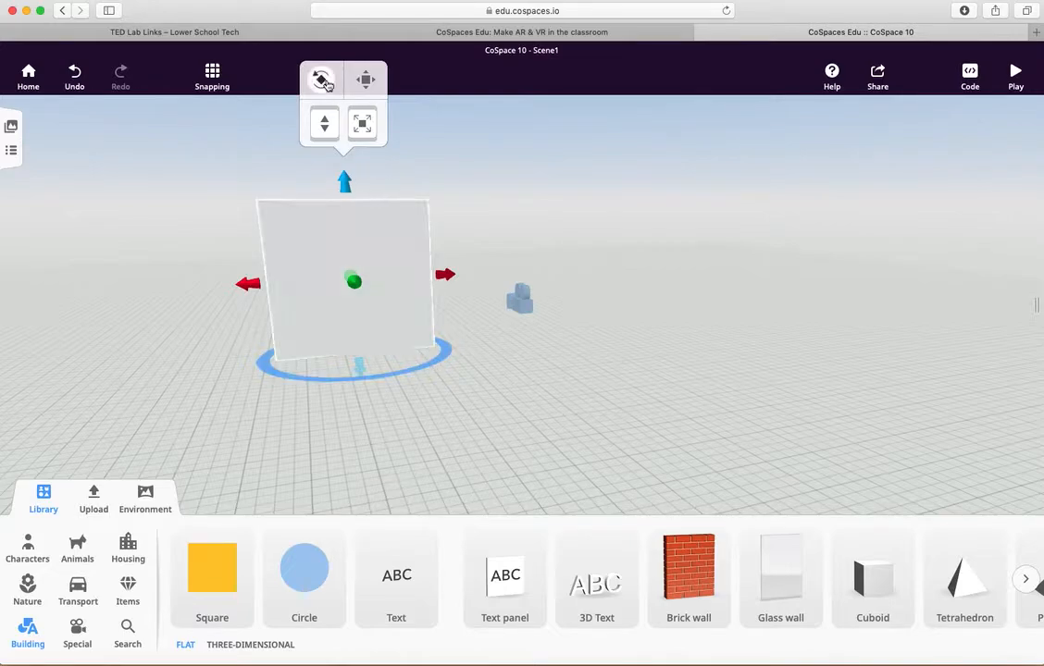
# - Check the wall's width and height, and raise its top edge slightly to make the wall closer to square
pyautogui.moveTo(354, 424); pyautogui.dragTo(316, 387)
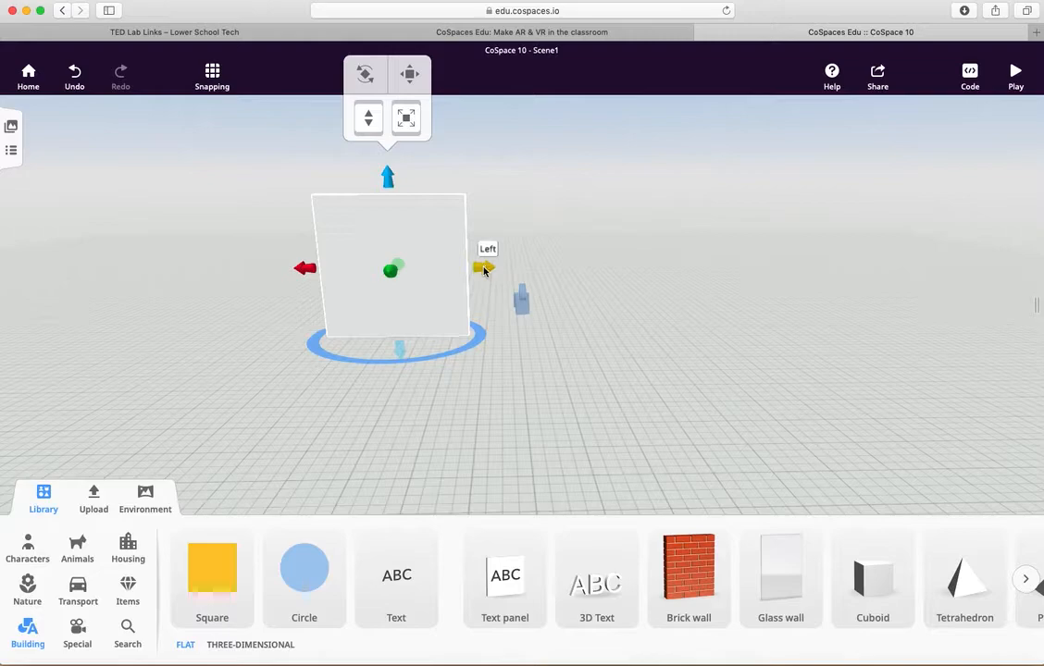
pyautogui.moveTo(483, 269); pyautogui.dragTo(483, 269)
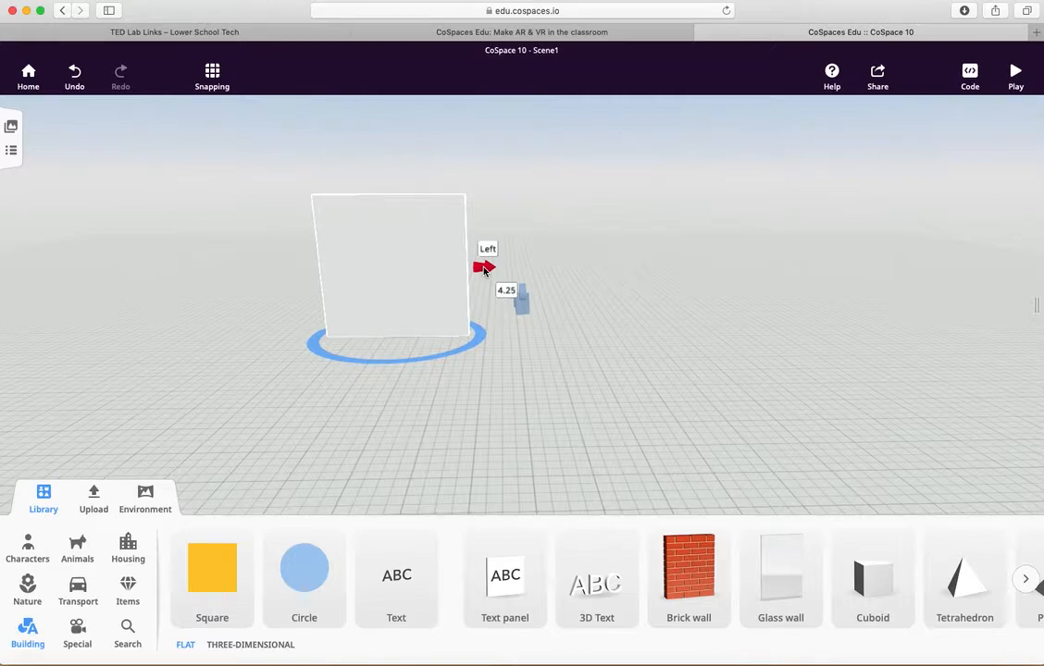
pyautogui.moveTo(483, 269); pyautogui.dragTo(483, 269)
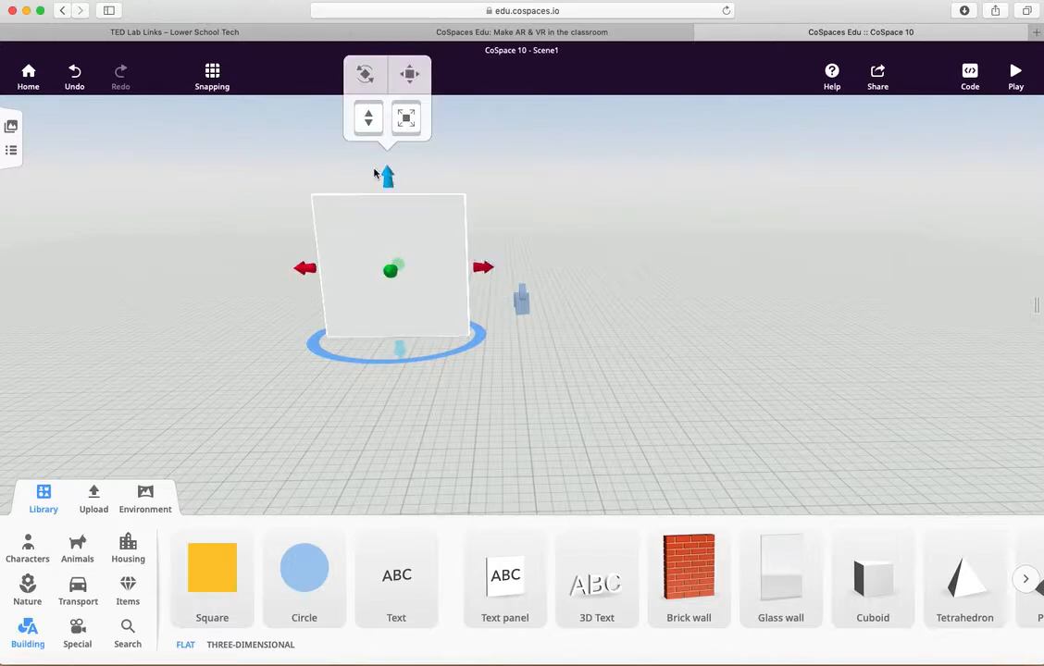
pyautogui.moveTo(387, 179); pyautogui.dragTo(387, 179)
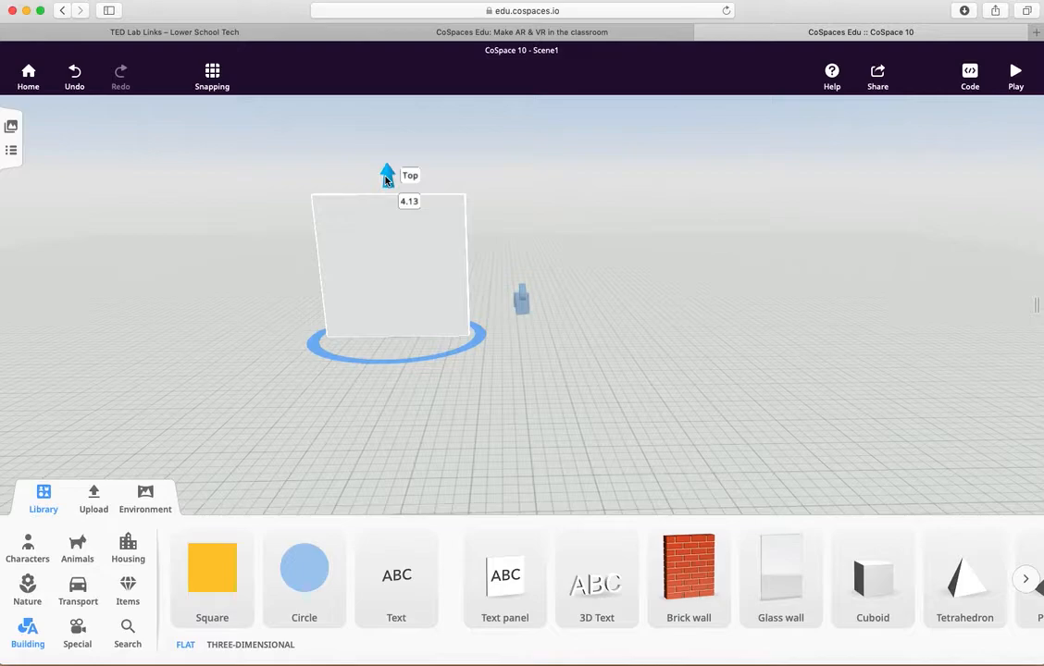
pyautogui.moveTo(386, 179); pyautogui.dragTo(387, 175)
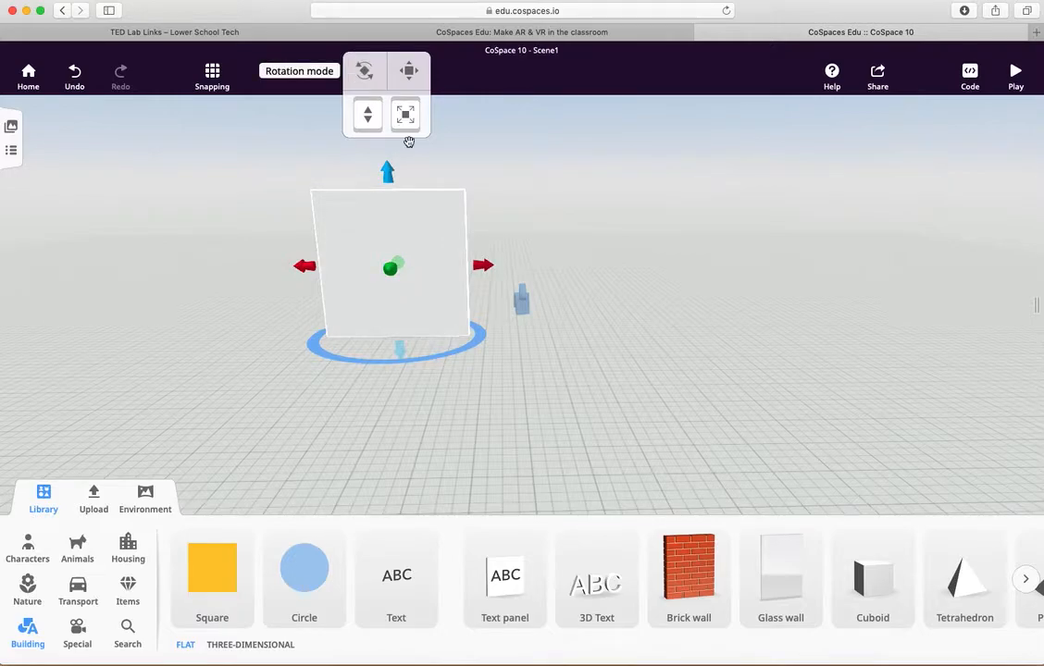
# - Duplicate the wall cuboid and rotate the copy until it lies horizontally
pyautogui.rightClick(425, 232)
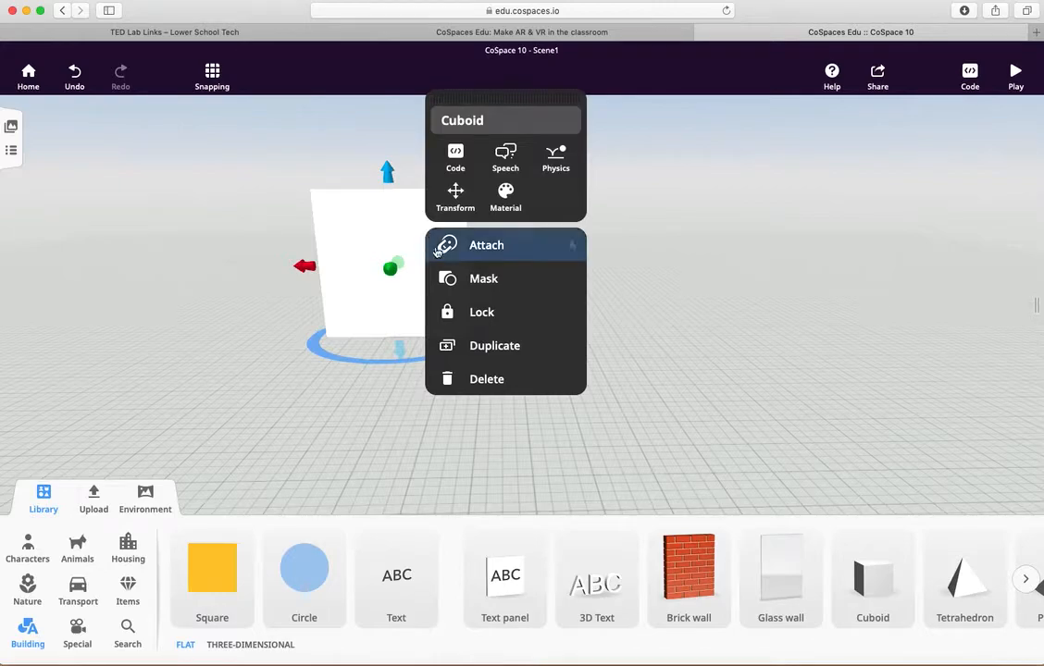
pyautogui.click(502, 349)
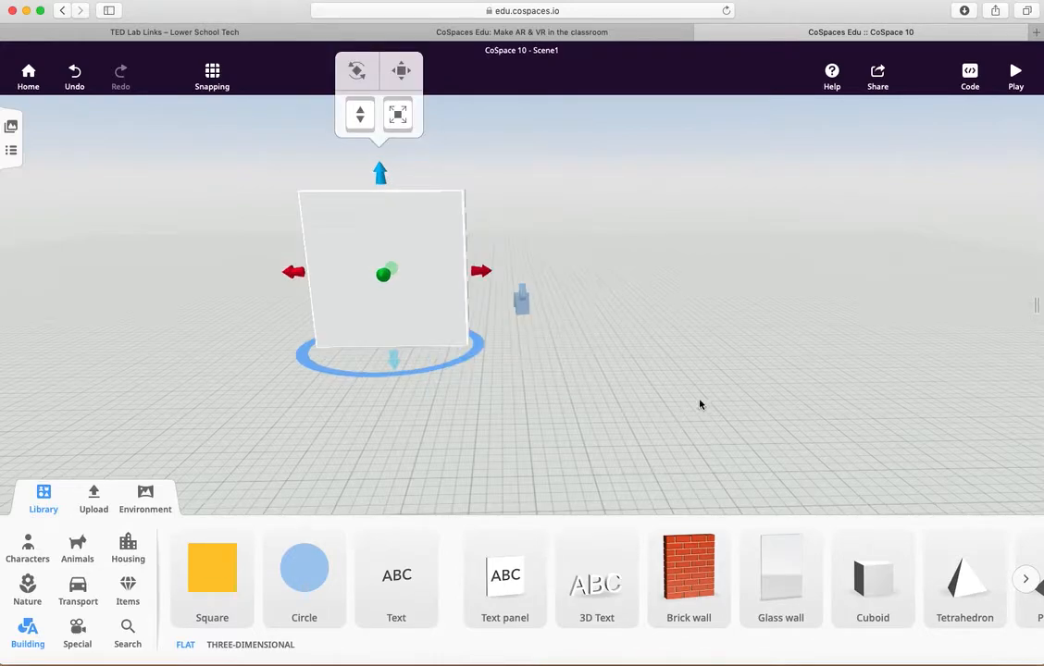
pyautogui.moveTo(706, 387); pyautogui.dragTo(481, 387)
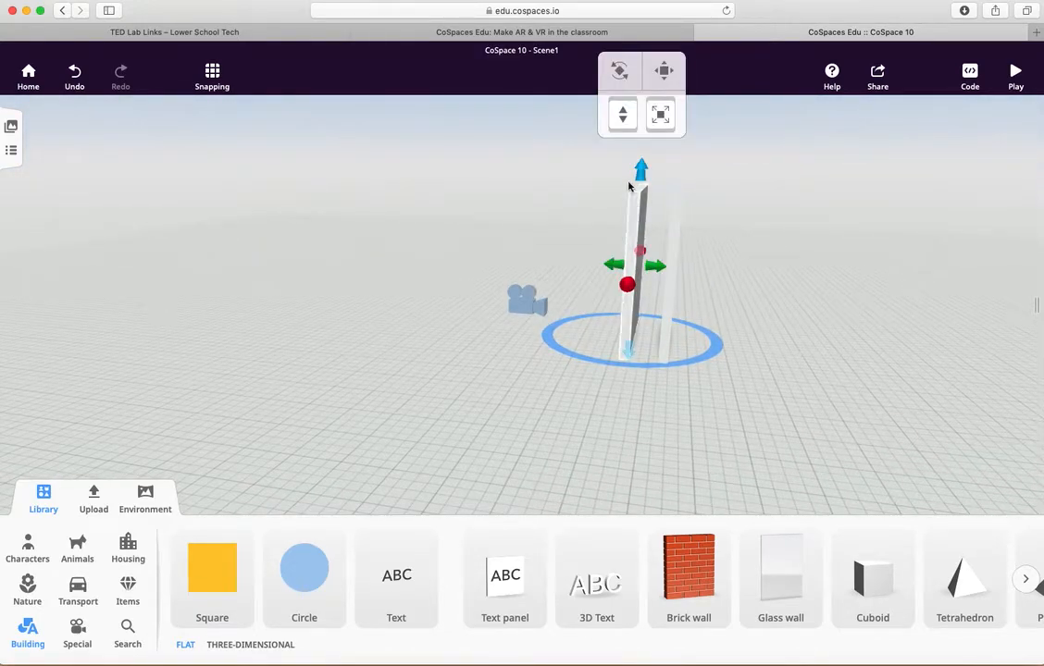
pyautogui.click(620, 74)
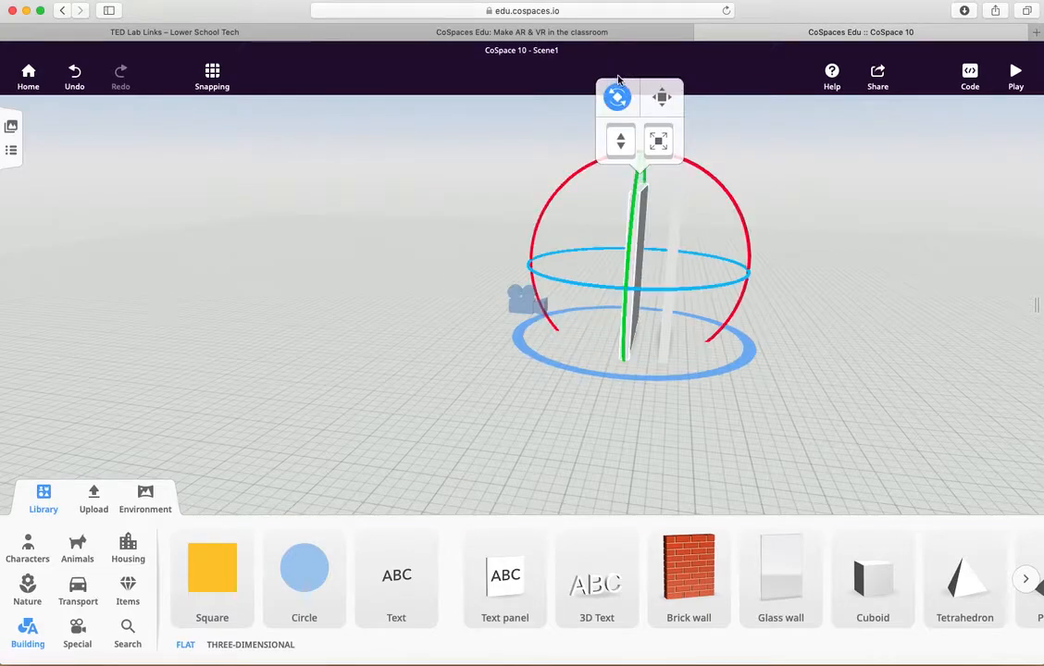
pyautogui.moveTo(729, 199); pyautogui.dragTo(585, 176)
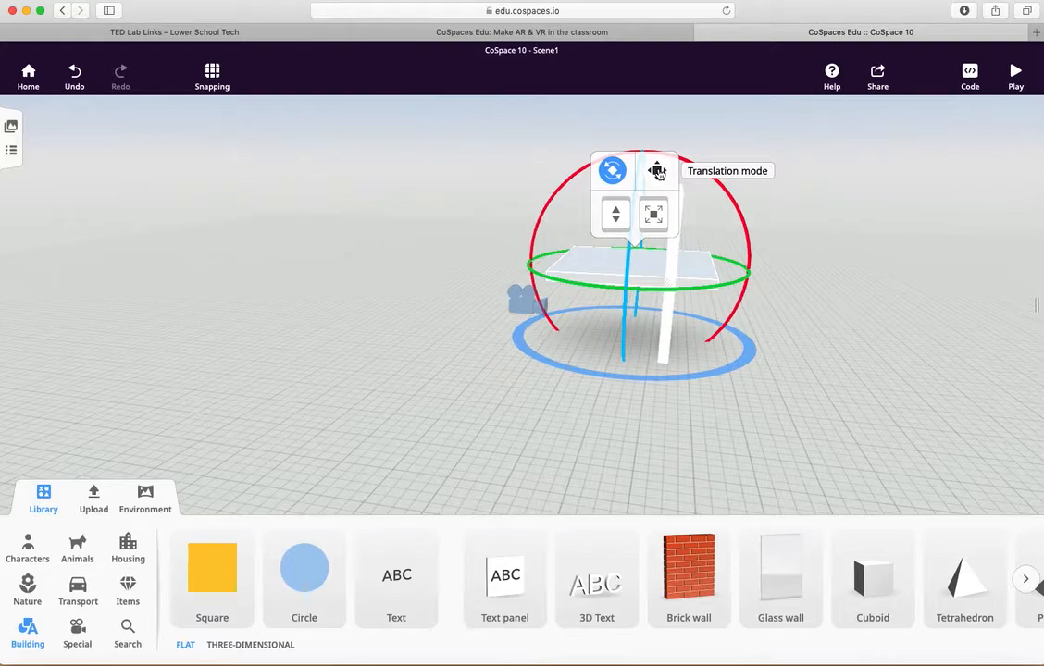
# - Lower the horizontal copy to the ground and slide it forward until its back edge lines up with the wall's base
pyautogui.click(658, 171)
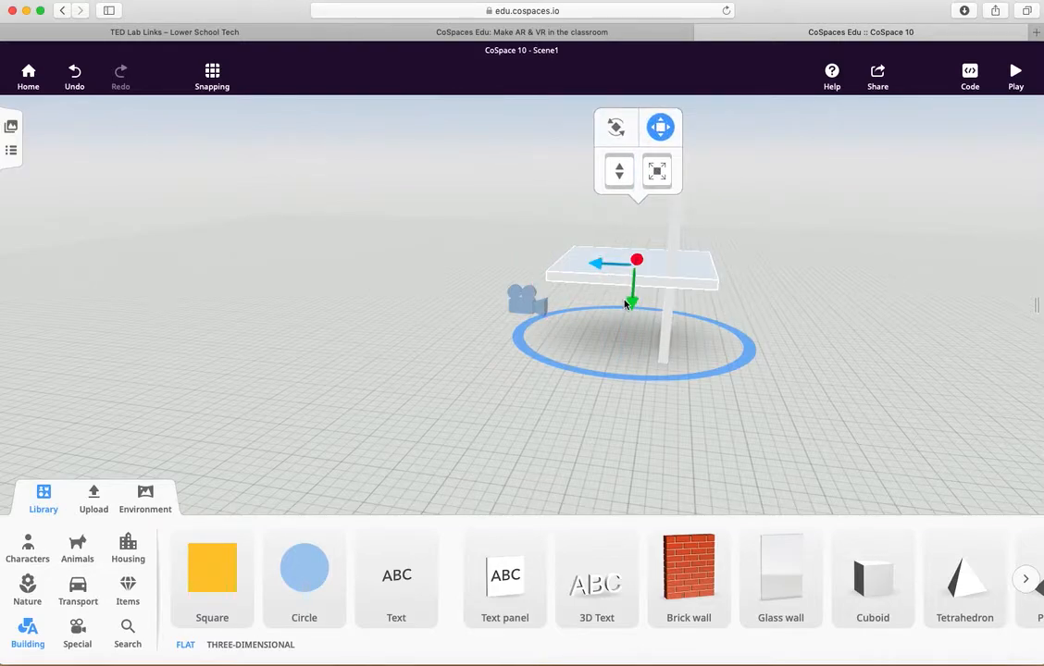
pyautogui.moveTo(627, 303); pyautogui.dragTo(622, 369)
pyautogui.moveTo(599, 432); pyautogui.dragTo(617, 395)
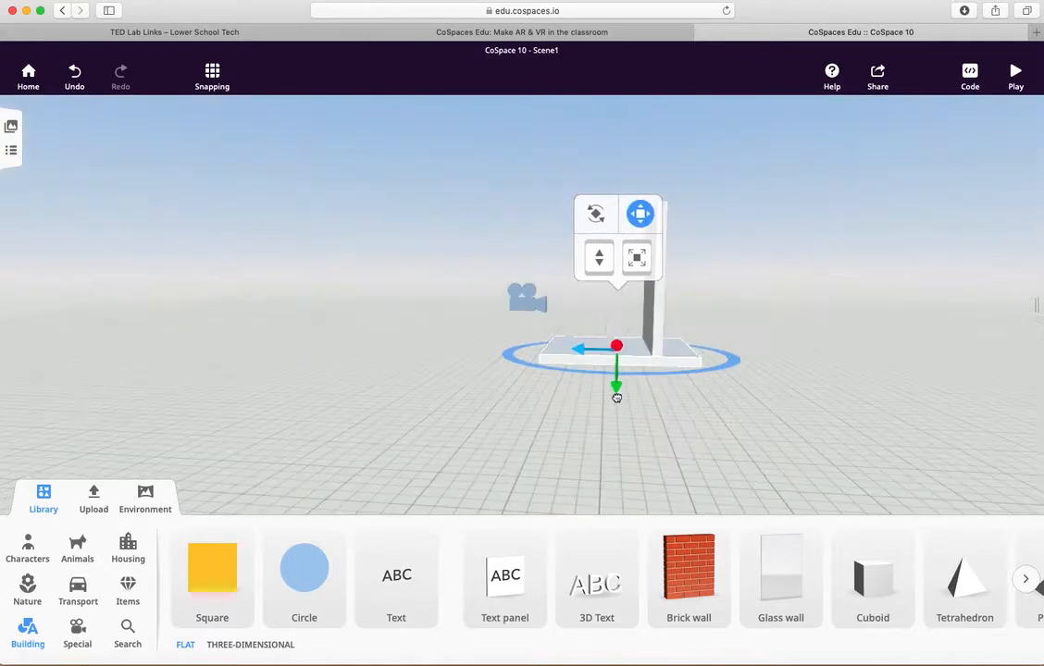
pyautogui.moveTo(579, 353); pyautogui.dragTo(548, 358)
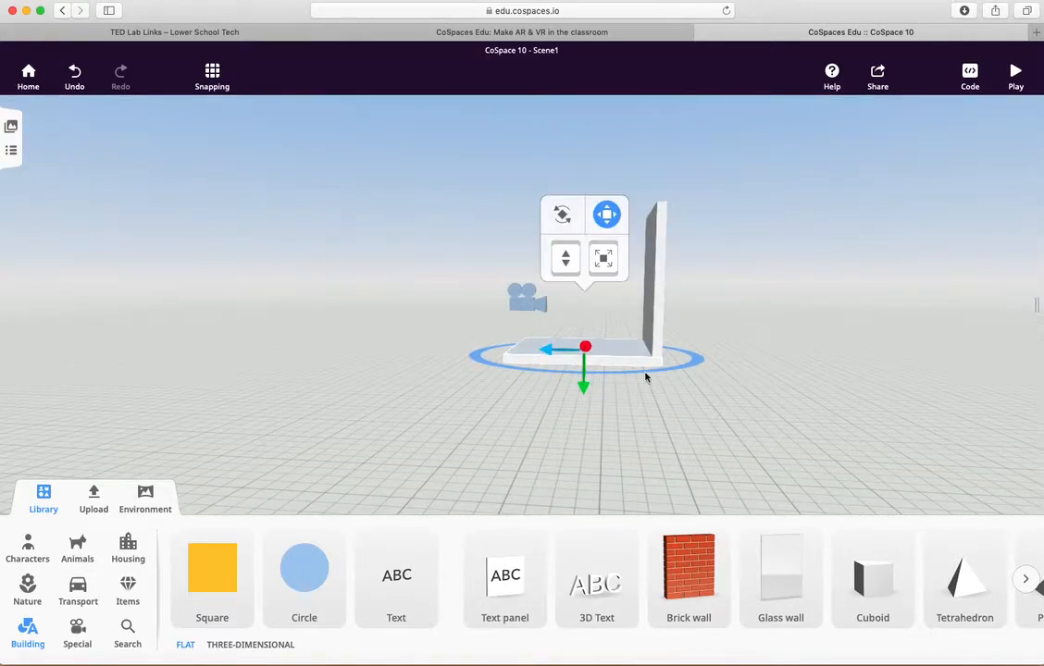
pyautogui.moveTo(478, 424); pyautogui.dragTo(750, 472)
pyautogui.moveTo(597, 450); pyautogui.dragTo(597, 412)
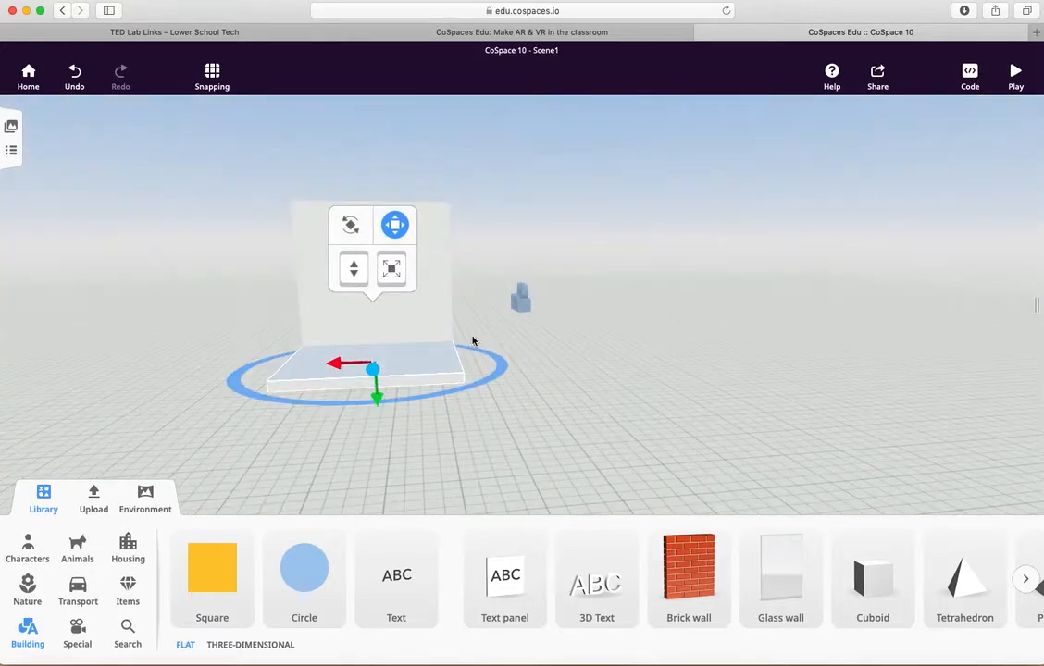
# - Apply the purple patterned texture to the back wall, then recolor the wall dark blue
pyautogui.click(428, 310)
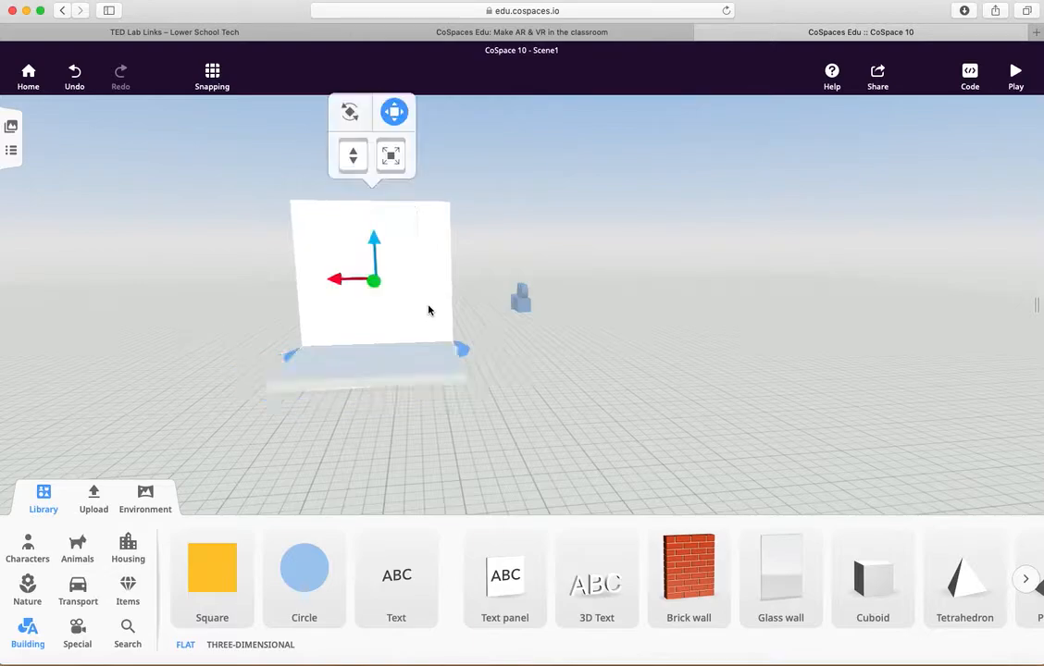
pyautogui.click(424, 362)
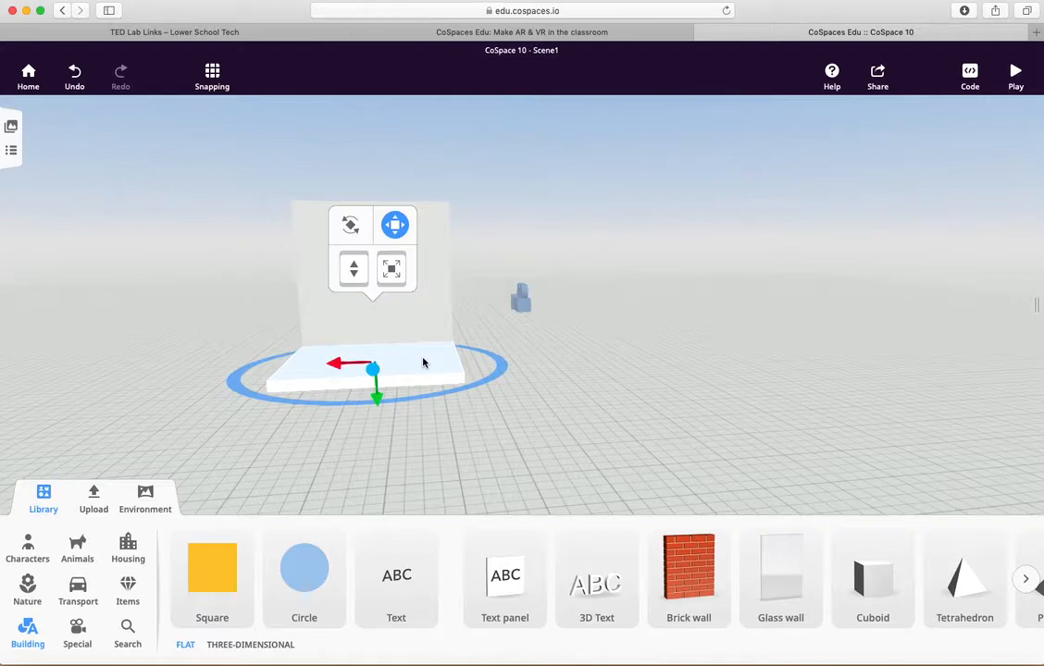
pyautogui.click(426, 305)
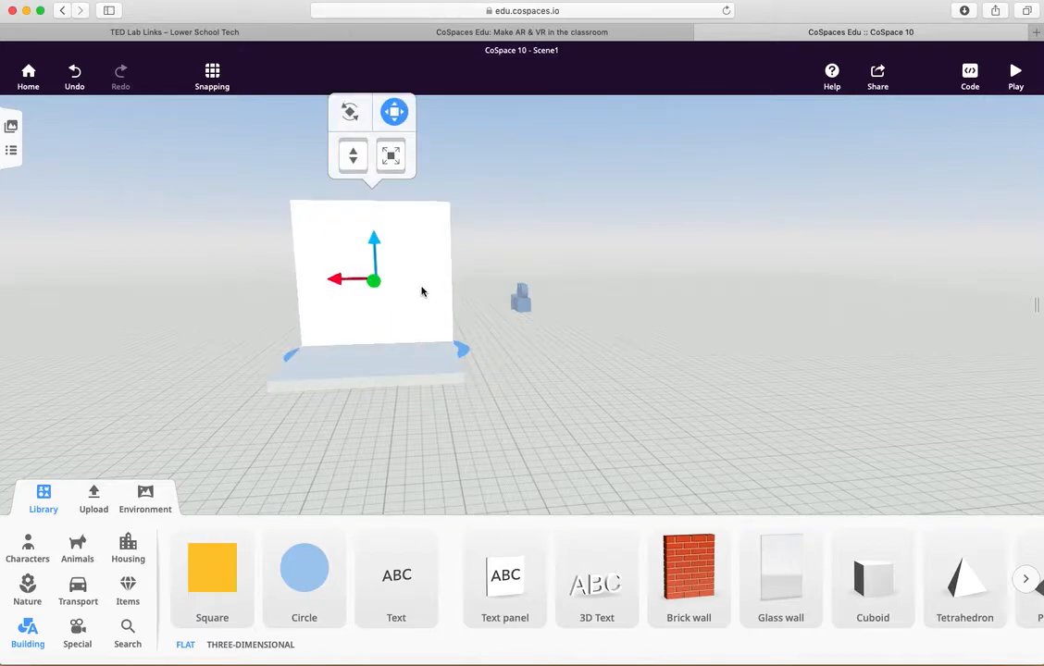
pyautogui.rightClick(421, 293)
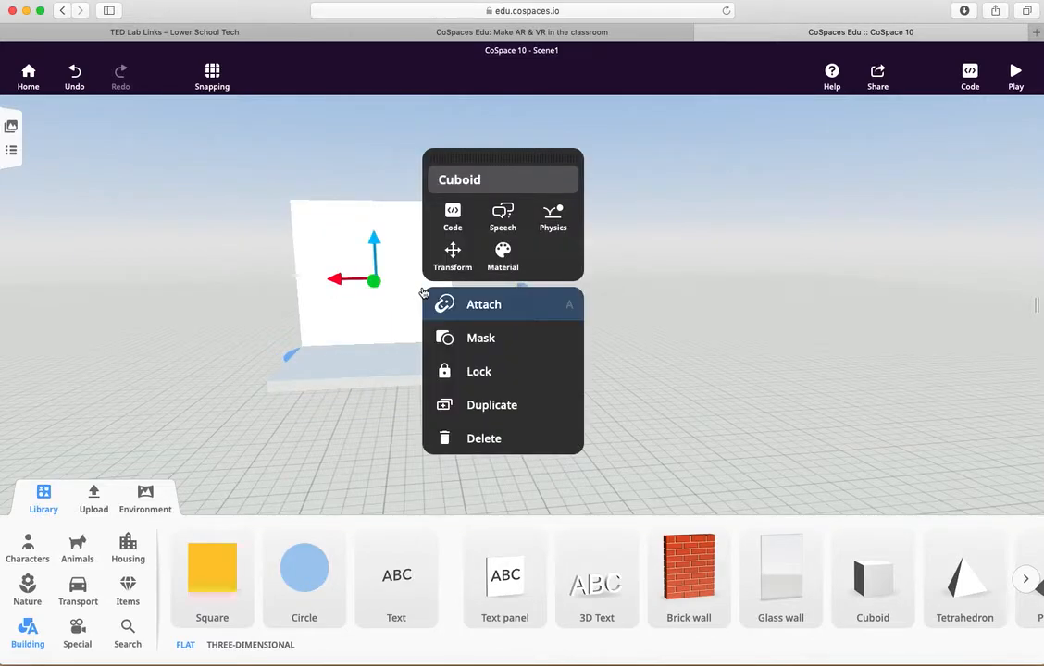
pyautogui.click(504, 259)
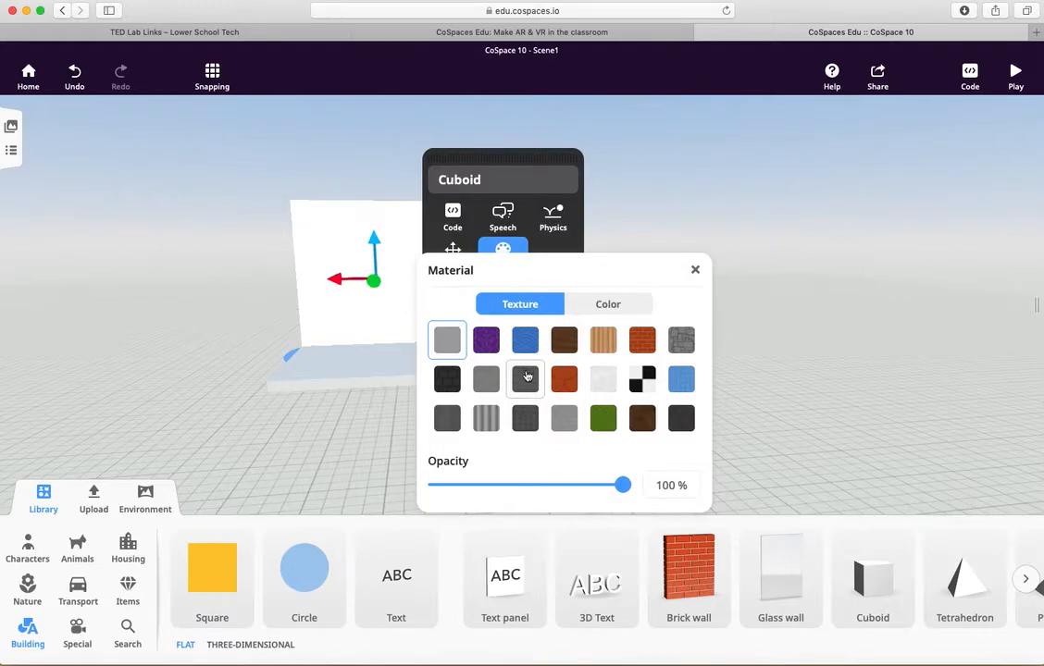
pyautogui.click(486, 340)
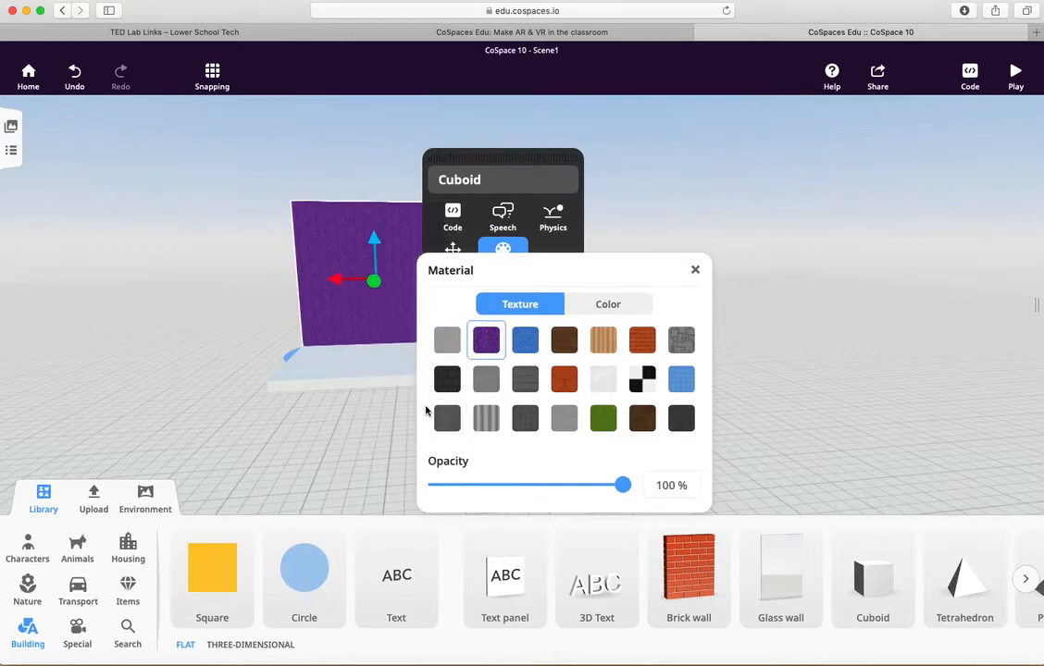
pyautogui.click(612, 309)
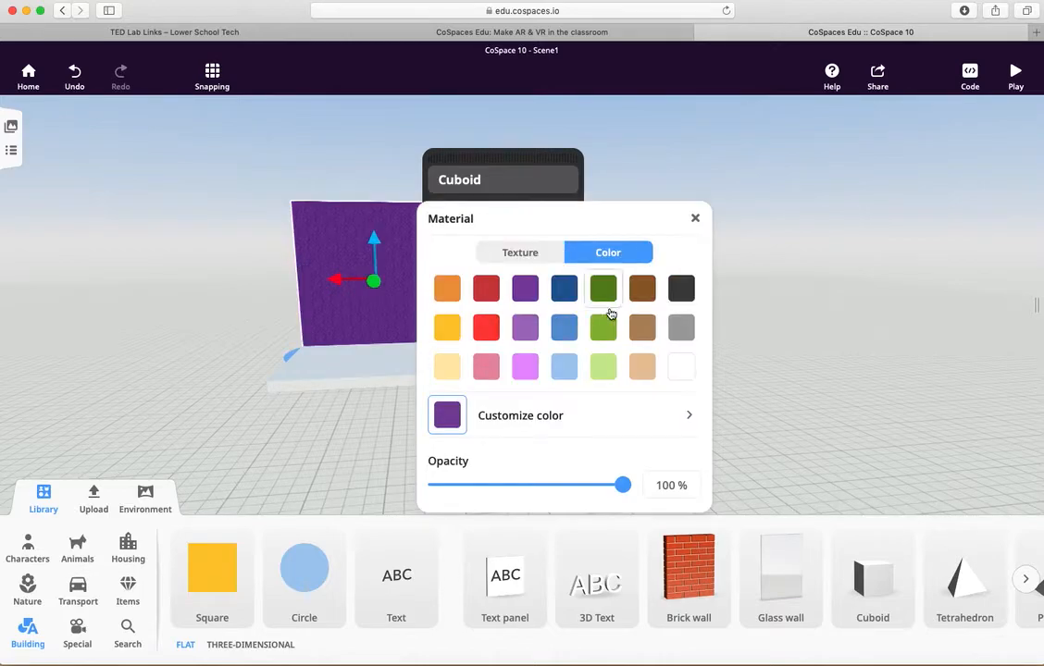
pyautogui.click(561, 294)
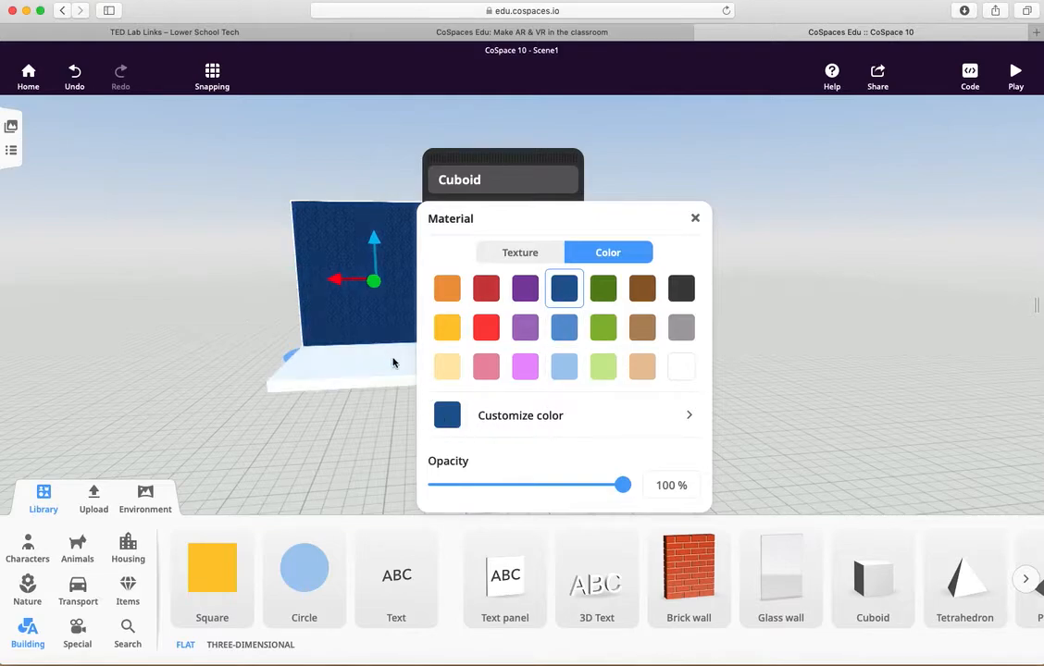
pyautogui.click(695, 217)
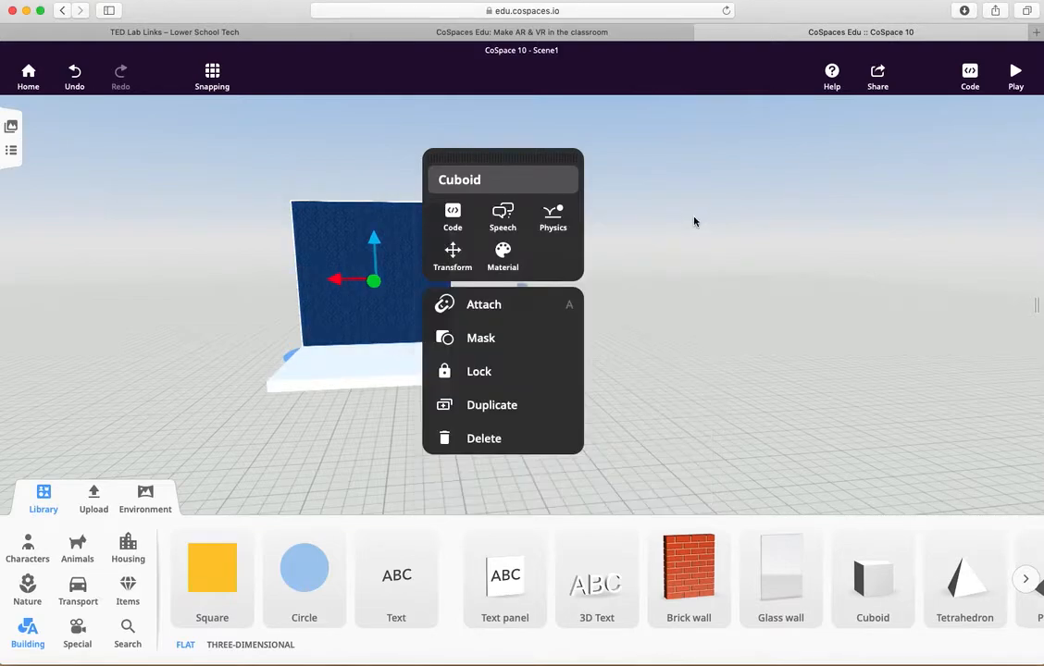
# - Give the booth's floor cuboid the plain medium-gray texture
pyautogui.click(366, 367)
pyautogui.rightClick(416, 364)
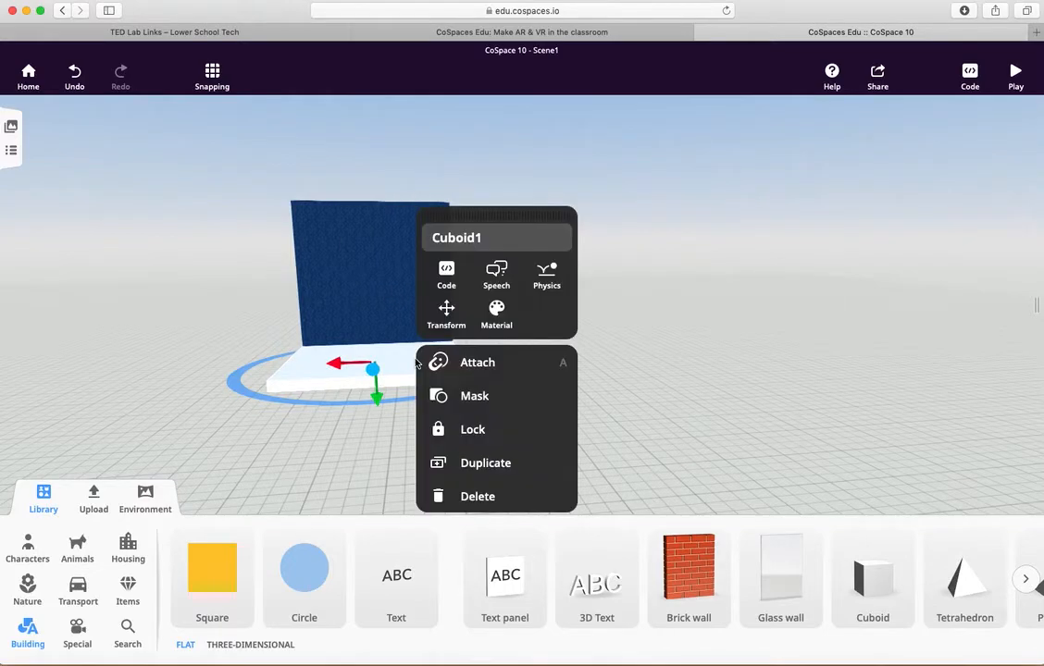
pyautogui.click(498, 313)
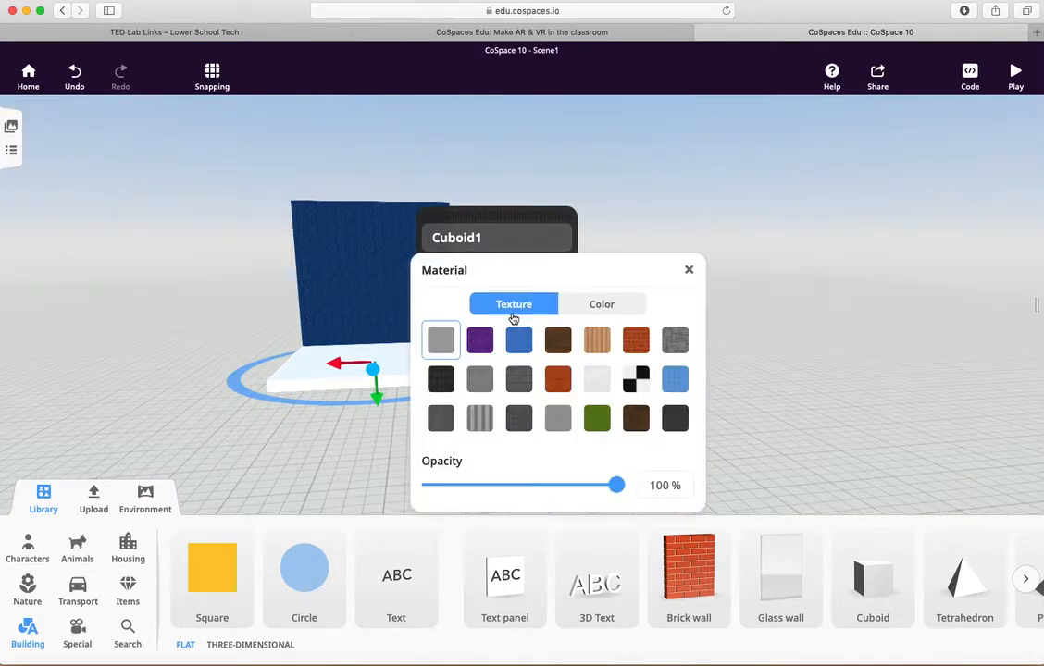
pyautogui.click(597, 385)
pyautogui.click(474, 385)
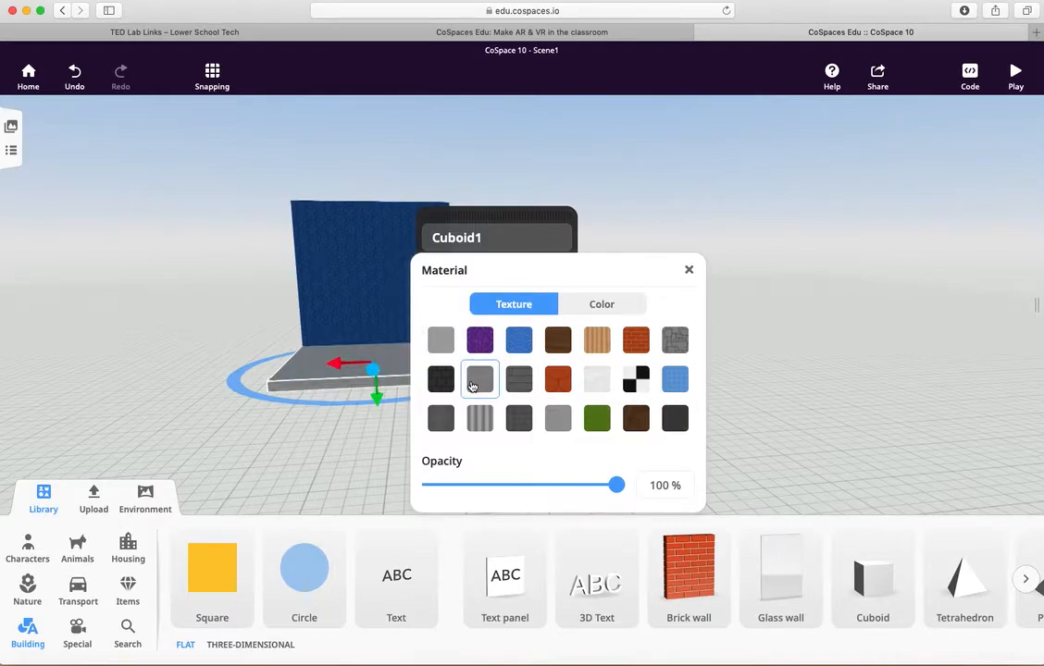
pyautogui.click(689, 271)
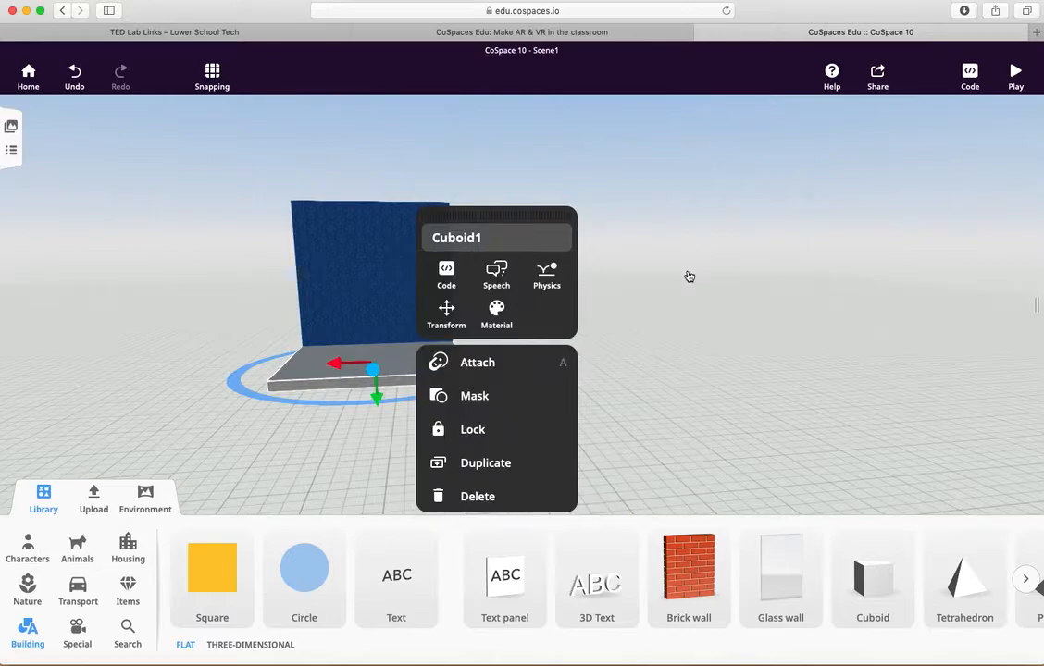
pyautogui.click(624, 326)
# - Group the blue back wall and the gray floor into one object and shift it slightly
pyautogui.moveTo(467, 440); pyautogui.dragTo(392, 436)
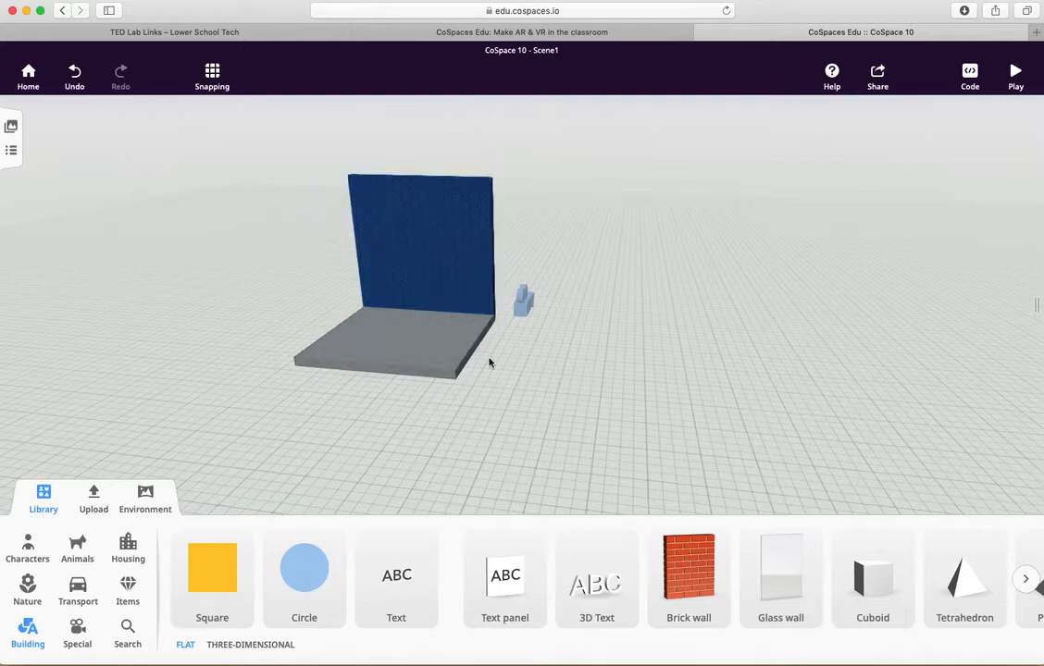
pyautogui.moveTo(490, 361); pyautogui.dragTo(606, 415)
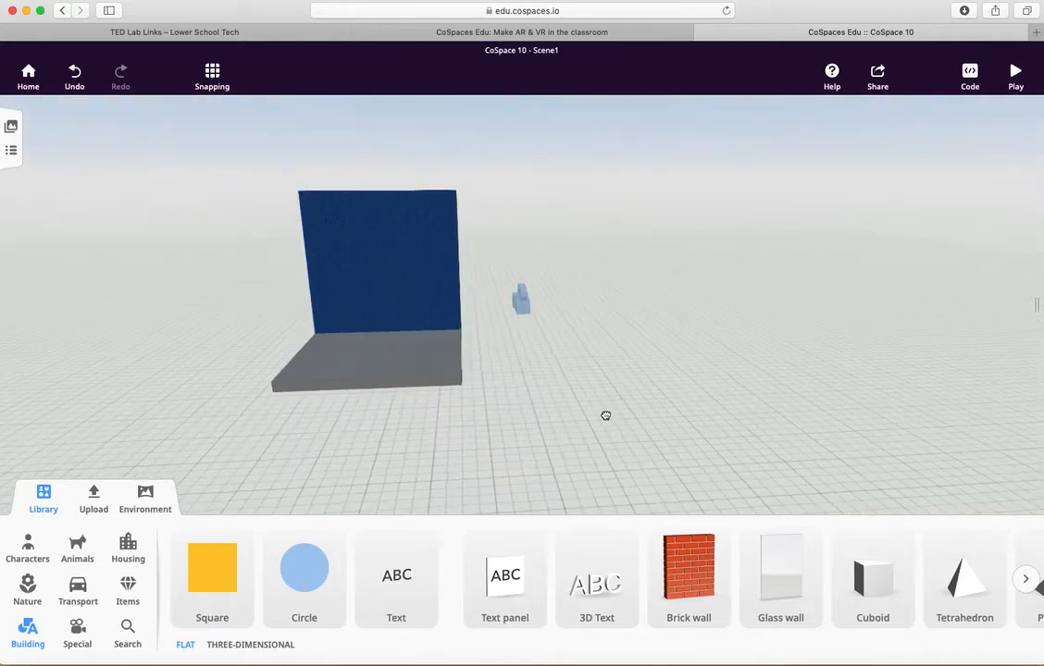
pyautogui.click(412, 266)
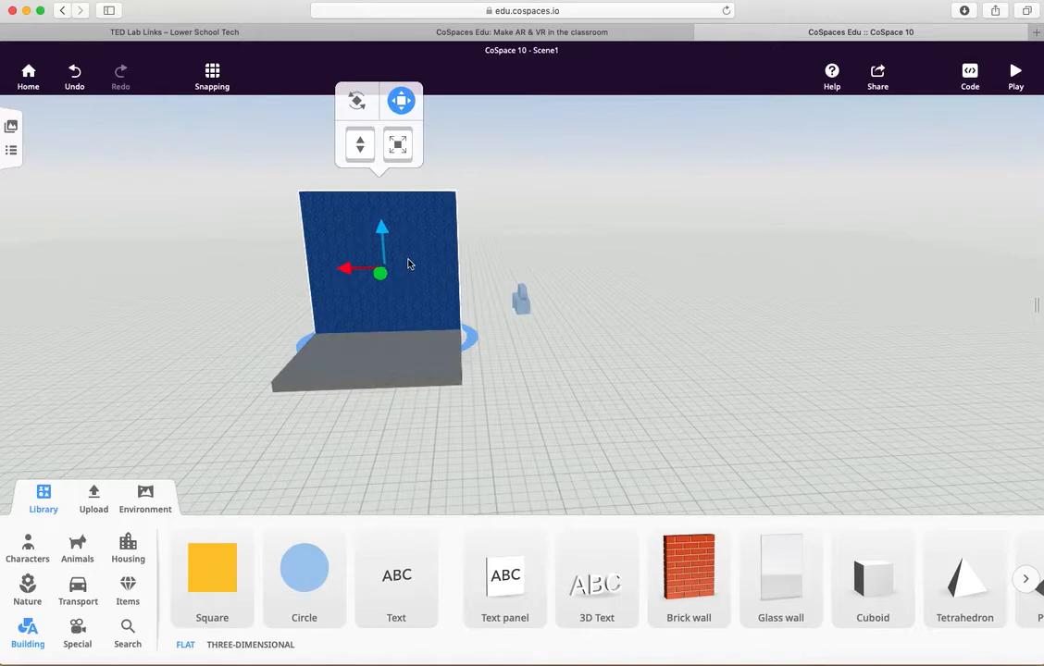
pyautogui.click(401, 368)
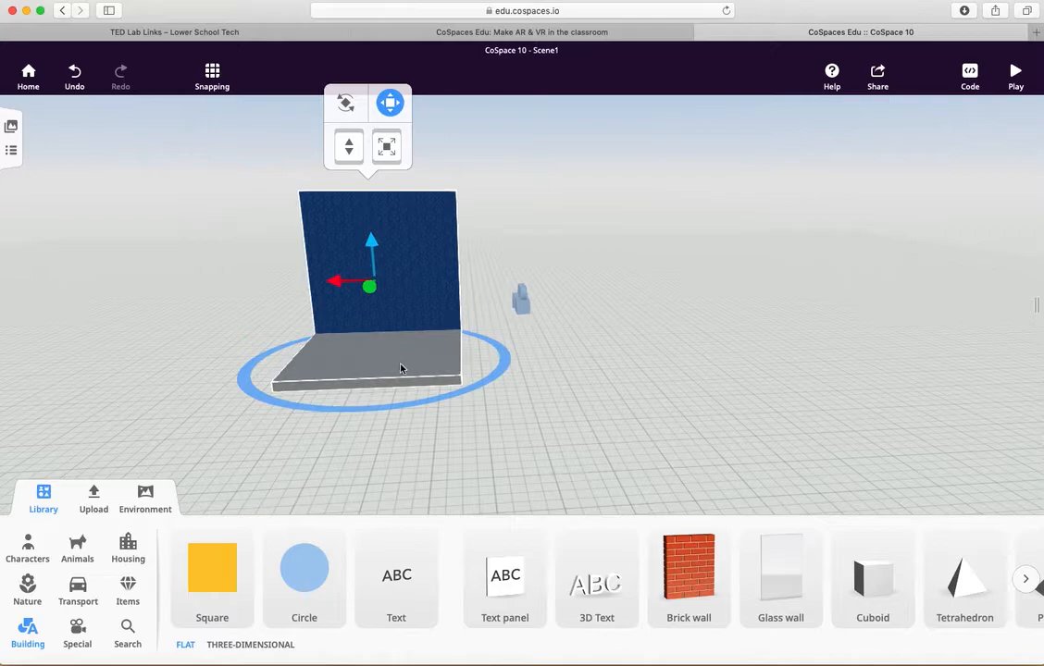
pyautogui.rightClick(415, 269)
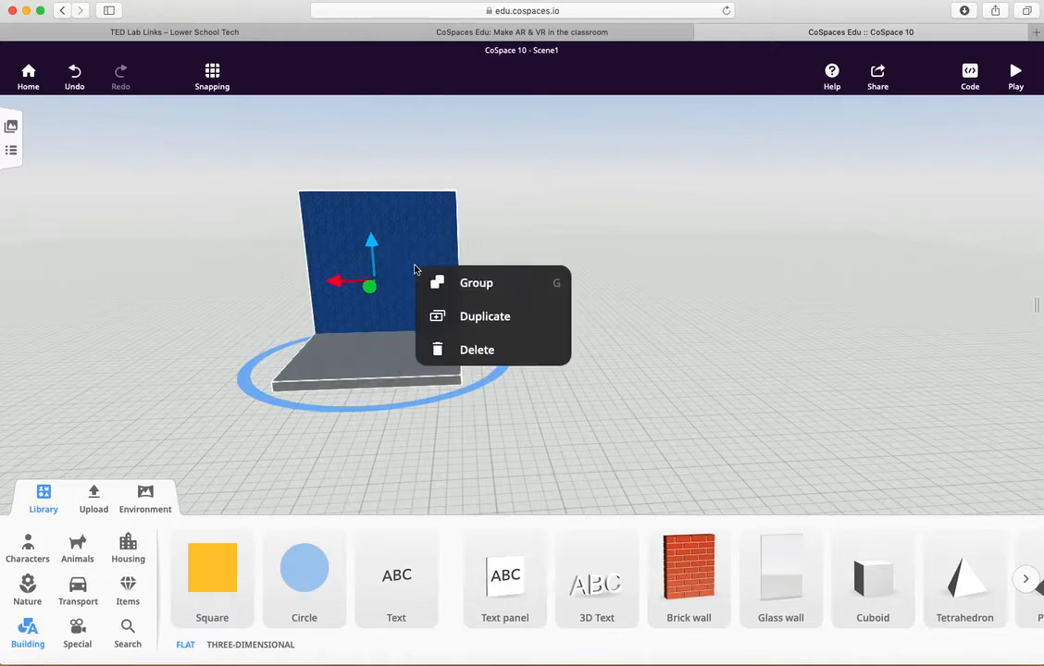
pyautogui.click(462, 292)
pyautogui.moveTo(410, 361); pyautogui.dragTo(387, 368)
pyautogui.moveTo(517, 429); pyautogui.dragTo(532, 409)
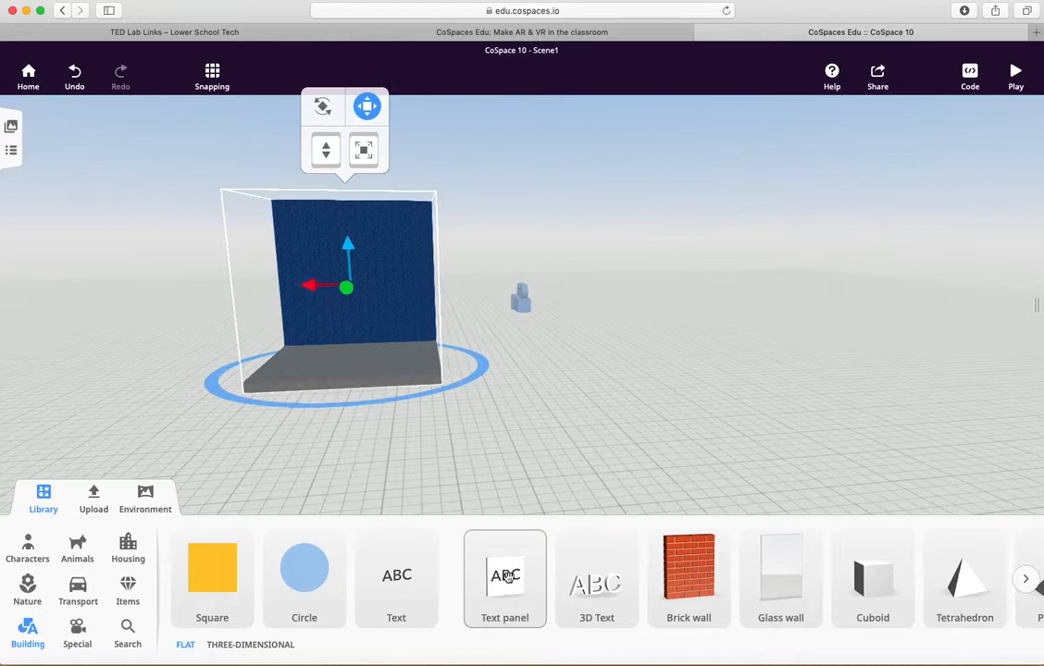
# - Add a text panel to the scene, raise it, and place it at the upper edge of the blue wall
pyautogui.moveTo(506, 576); pyautogui.dragTo(500, 396)
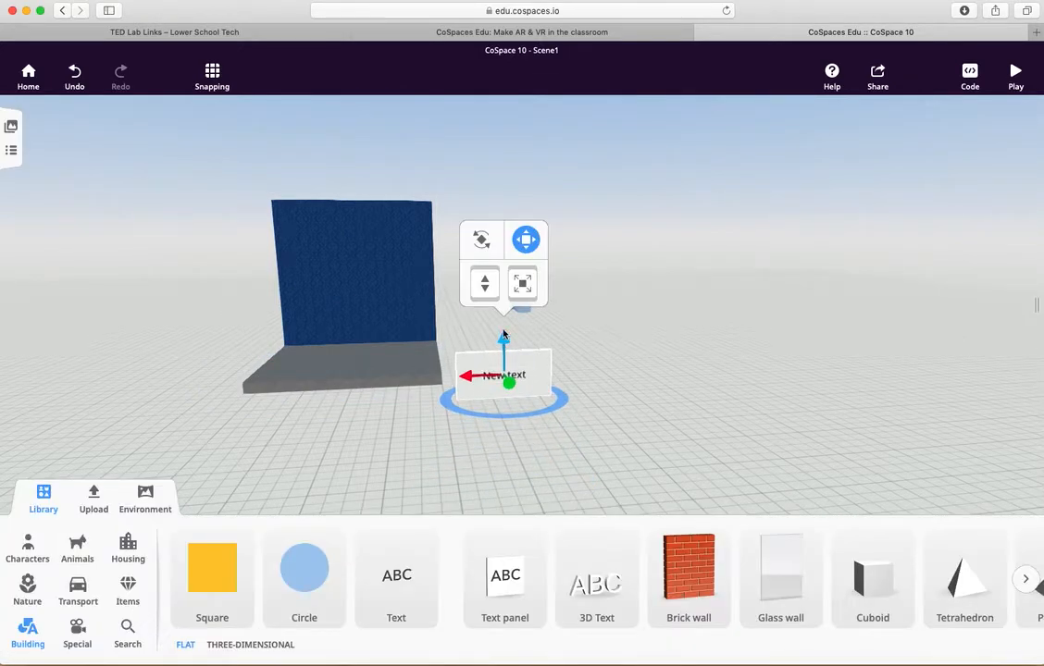
pyautogui.moveTo(504, 327); pyautogui.dragTo(501, 173)
pyautogui.moveTo(577, 298); pyautogui.dragTo(401, 331)
pyautogui.moveTo(404, 217); pyautogui.dragTo(608, 237)
pyautogui.moveTo(490, 501); pyautogui.dragTo(714, 486)
pyautogui.moveTo(443, 209); pyautogui.dragTo(304, 200)
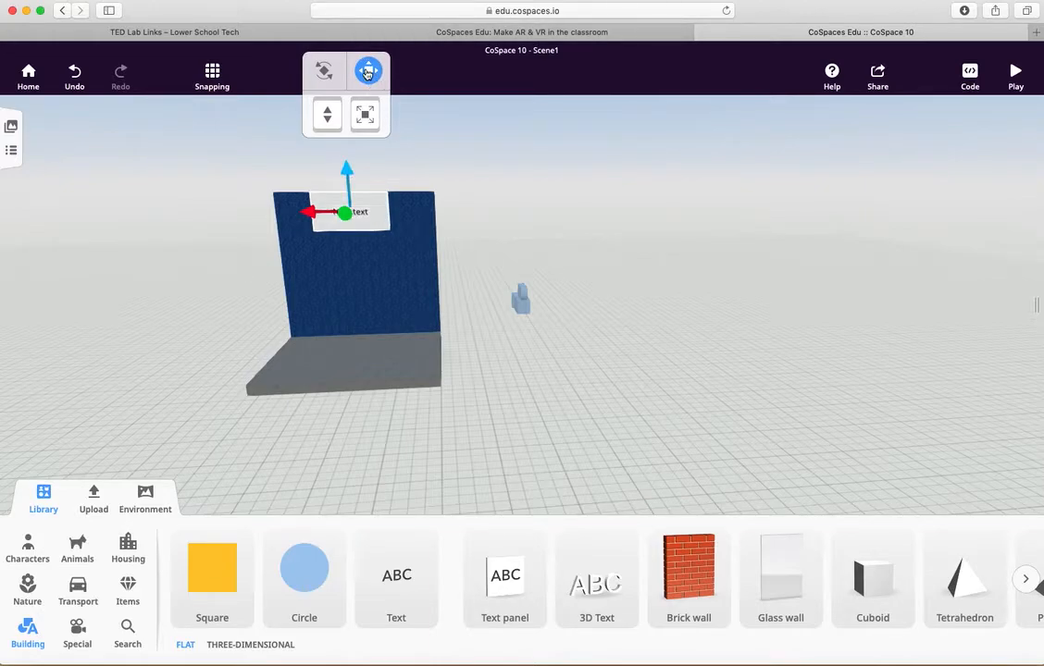
# - Enlarge the text panel upward and to both sides until it spans nearly the wall's width, and adjust its depth slightly
pyautogui.click(364, 114)
pyautogui.moveTo(346, 171); pyautogui.dragTo(345, 156)
pyautogui.moveTo(408, 203); pyautogui.dragTo(437, 201)
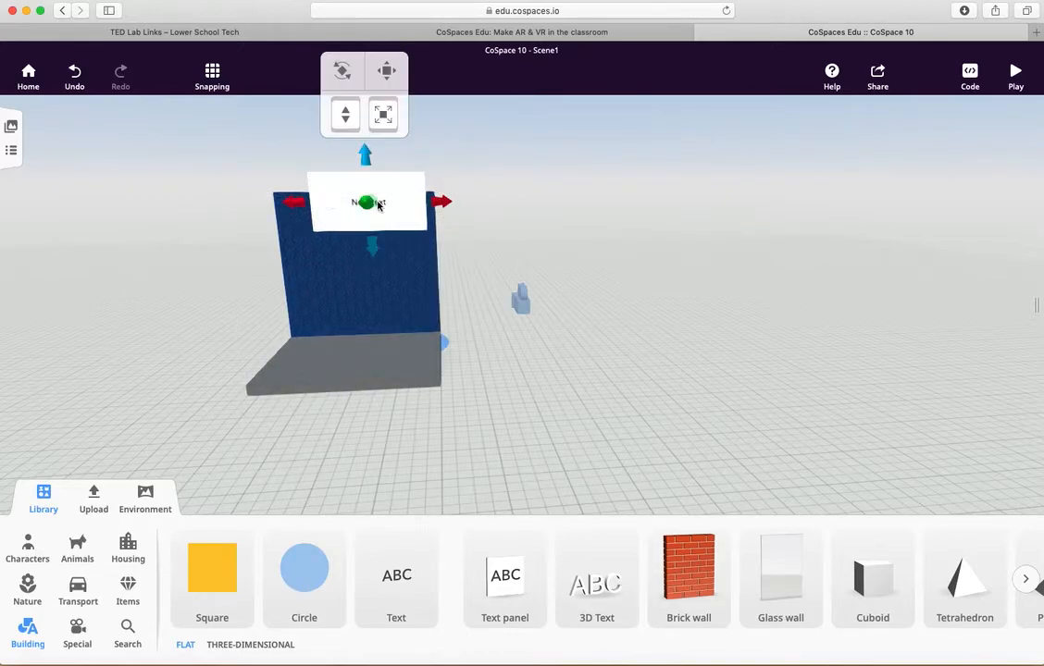
pyautogui.moveTo(294, 207); pyautogui.dragTo(264, 206)
pyautogui.moveTo(386, 455); pyautogui.dragTo(98, 434)
pyautogui.moveTo(506, 458); pyautogui.dragTo(531, 491)
pyautogui.moveTo(674, 205); pyautogui.dragTo(676, 203)
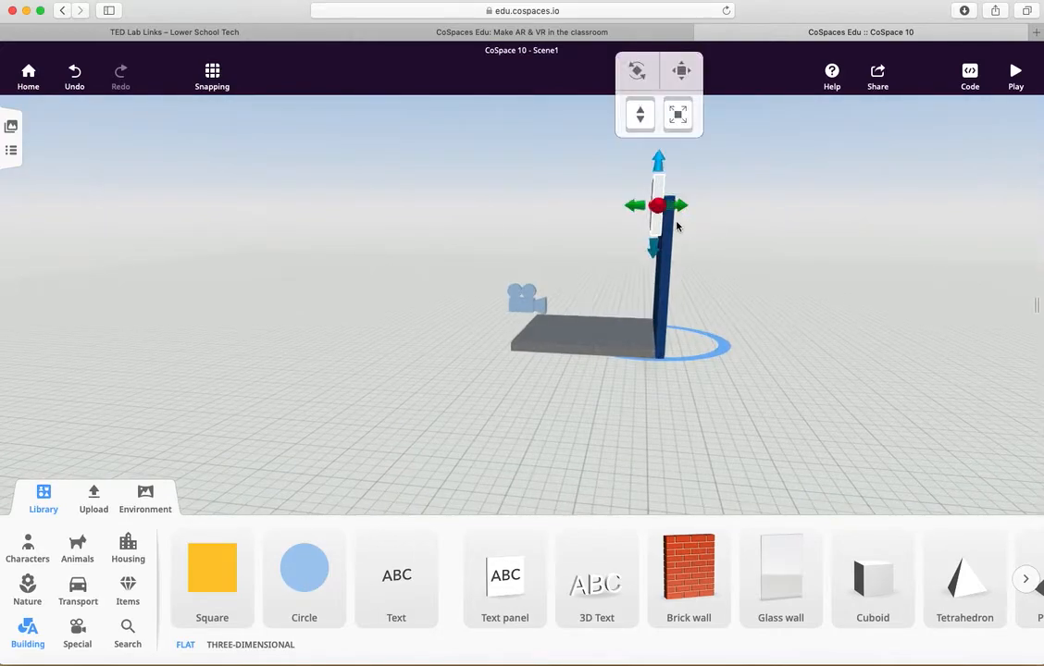
pyautogui.moveTo(585, 441); pyautogui.dragTo(639, 462)
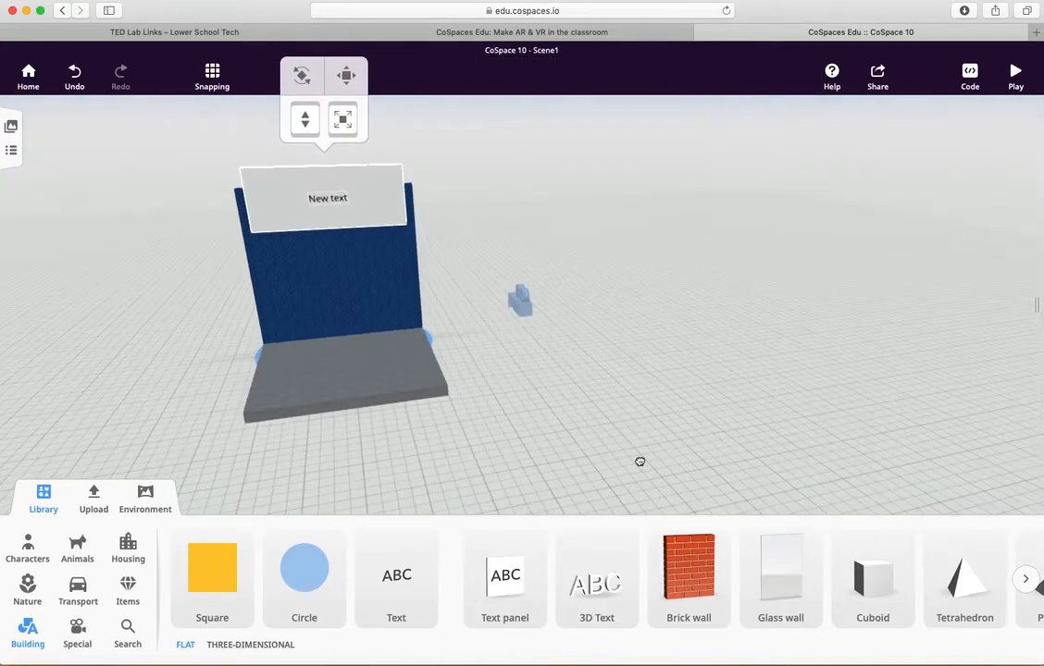
# - Move the text panel slightly back so it sits against the front of the blue wall
pyautogui.click(343, 71)
pyautogui.moveTo(645, 443); pyautogui.dragTo(418, 407)
pyautogui.moveTo(622, 196); pyautogui.dragTo(626, 198)
pyautogui.moveTo(573, 433); pyautogui.dragTo(622, 415)
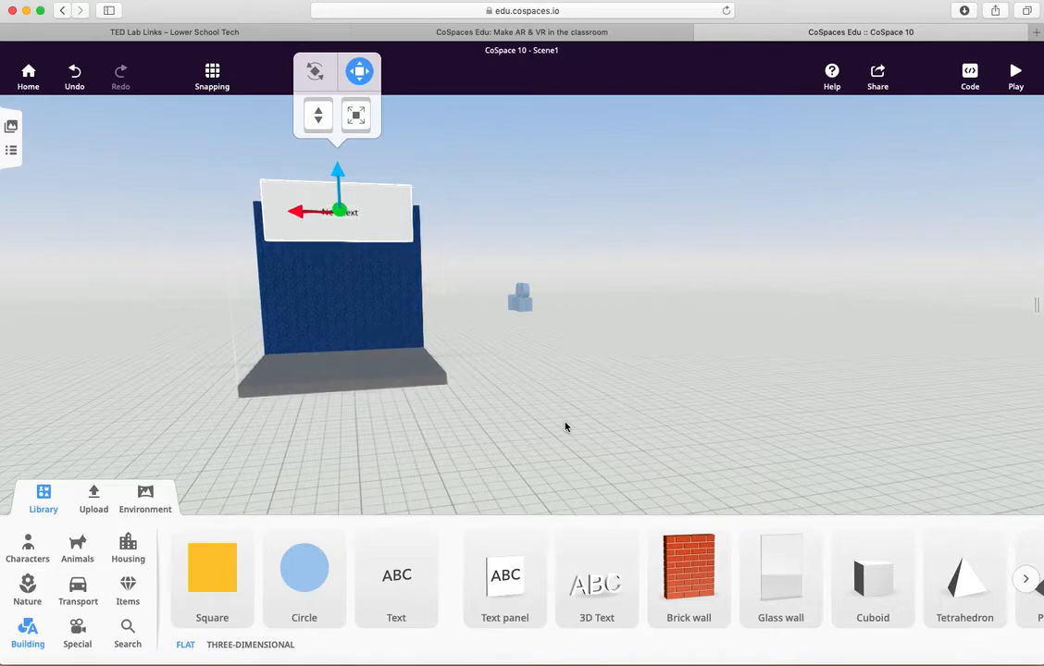
pyautogui.moveTo(567, 427); pyautogui.dragTo(568, 454)
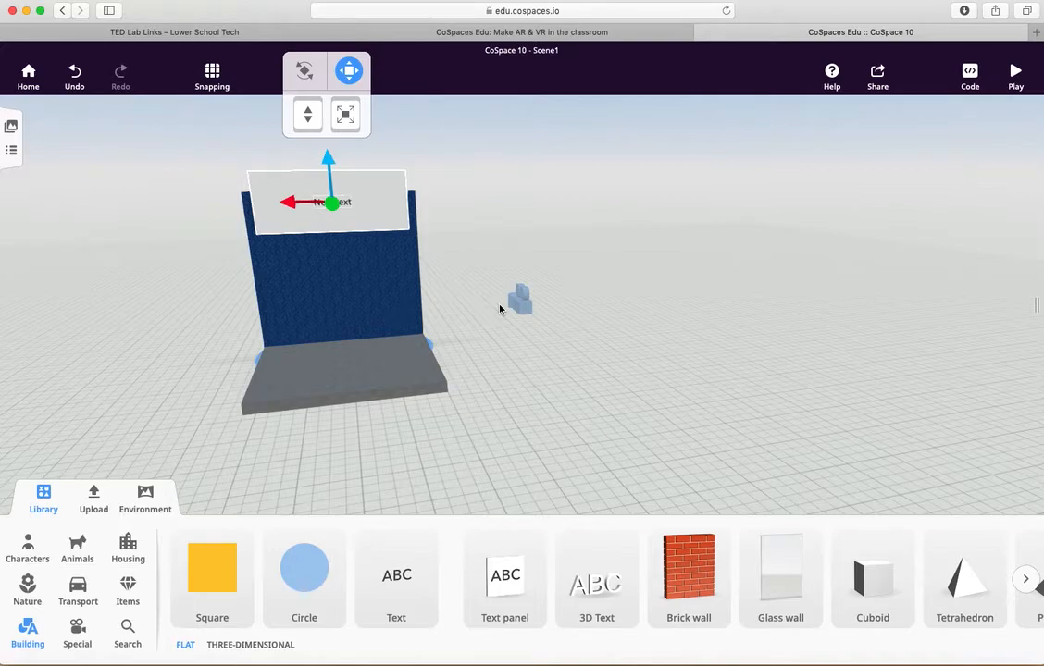
pyautogui.rightClick(387, 193)
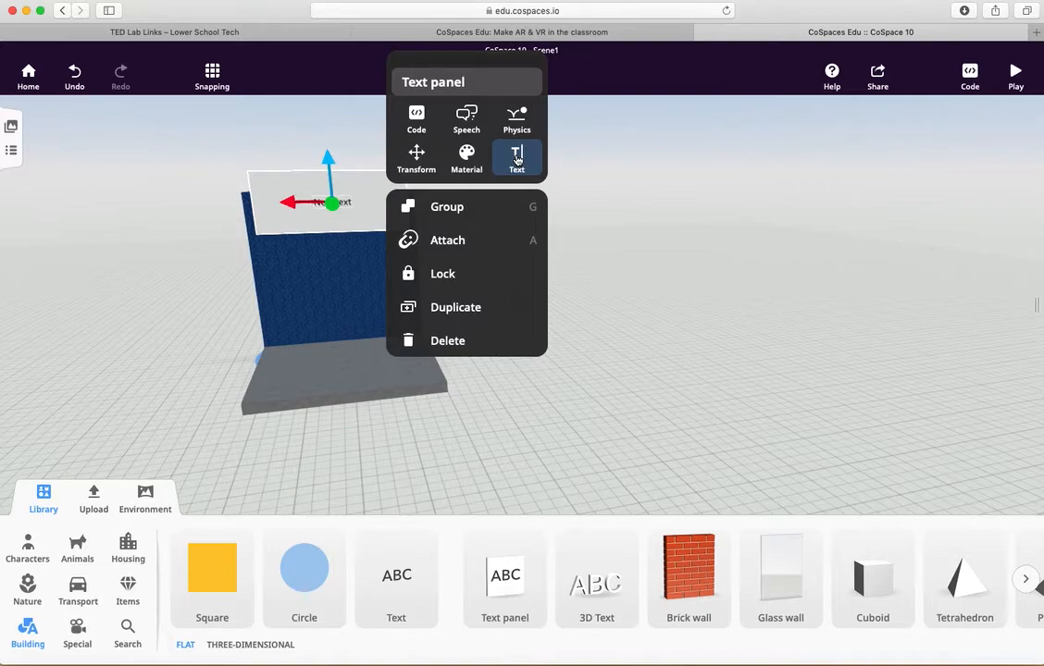
pyautogui.click(594, 411)
pyautogui.click(593, 411)
pyautogui.moveTo(572, 423); pyautogui.dragTo(544, 422)
# - Group the text panel with the wall-and-floor group into a single booth
pyautogui.click(392, 295)
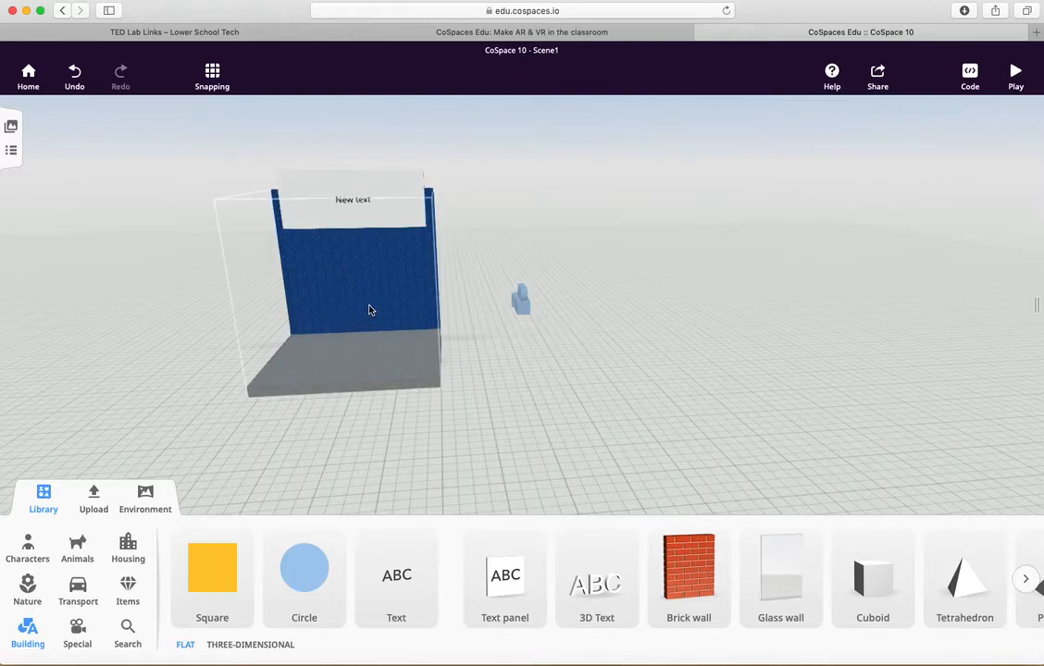
pyautogui.click(414, 188)
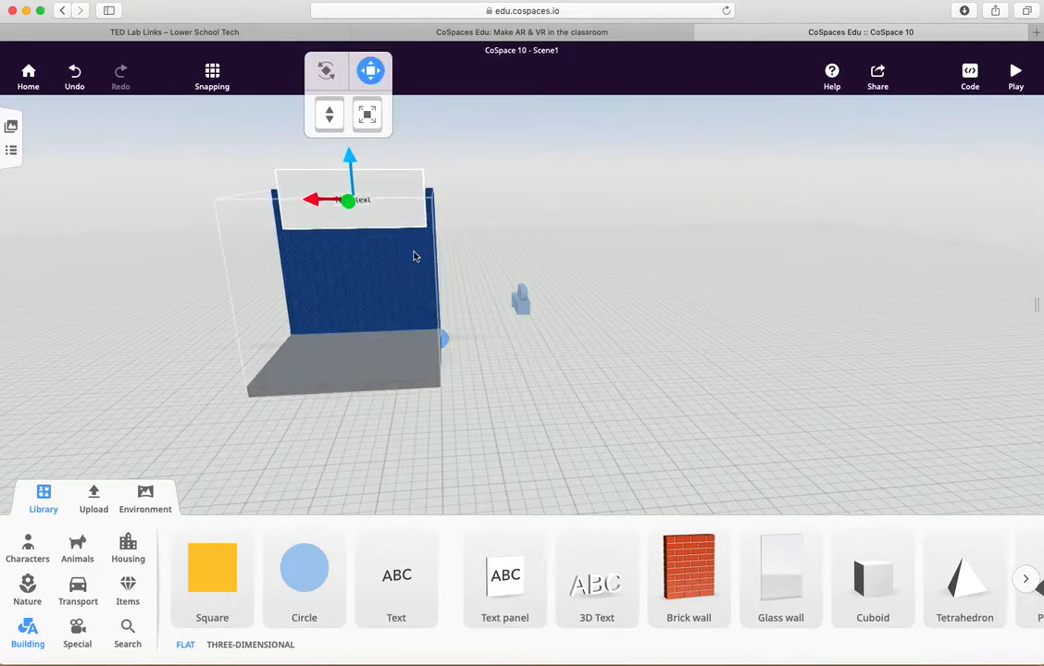
pyautogui.click(413, 281)
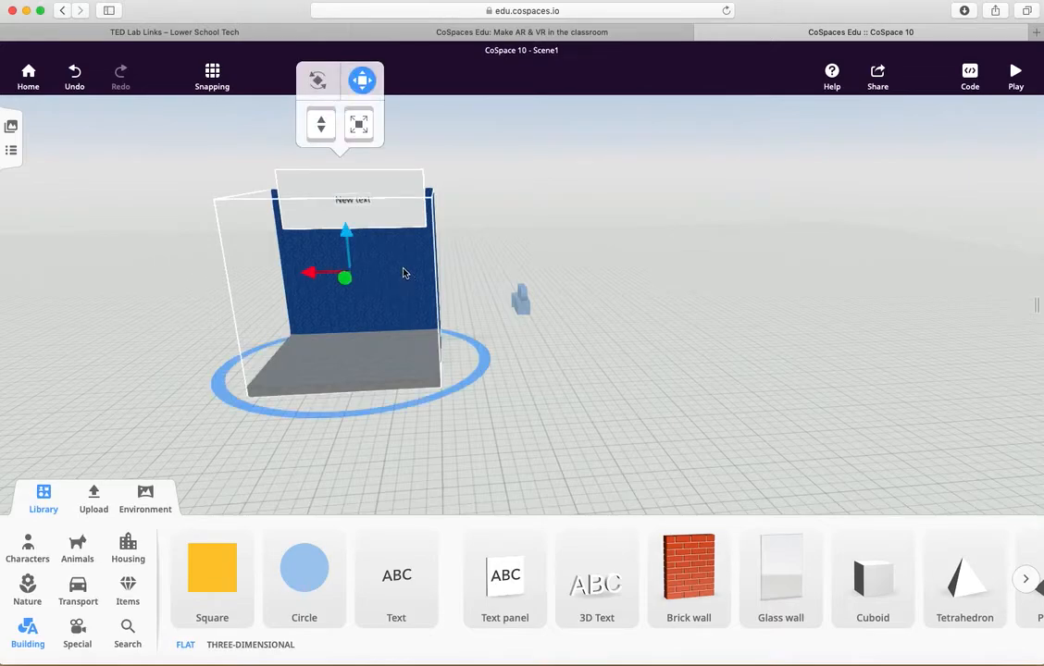
pyautogui.rightClick(403, 273)
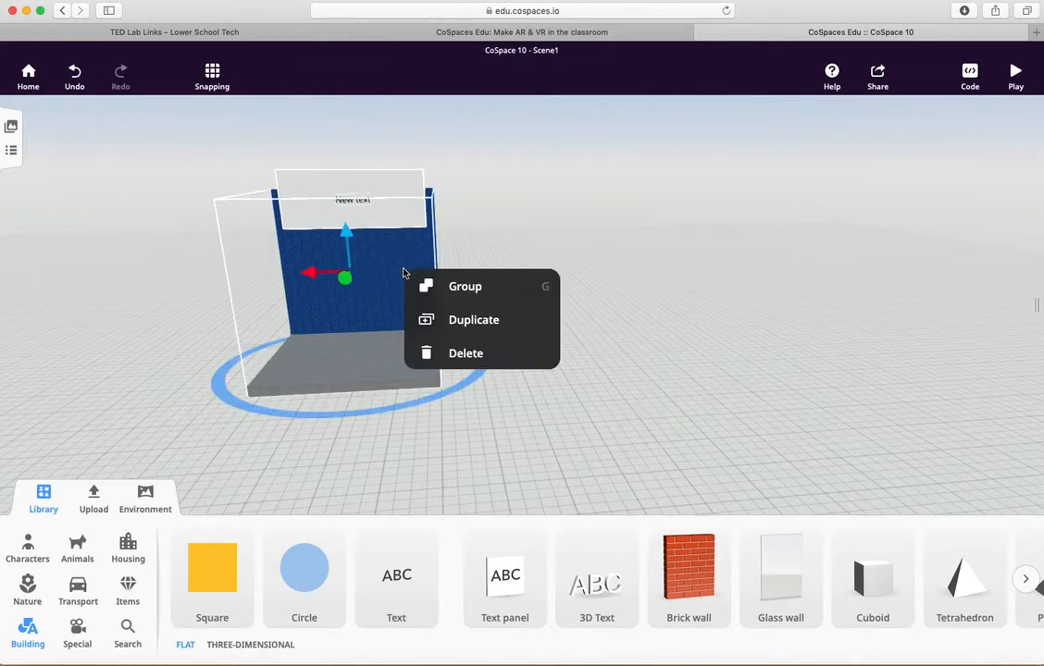
pyautogui.click(448, 295)
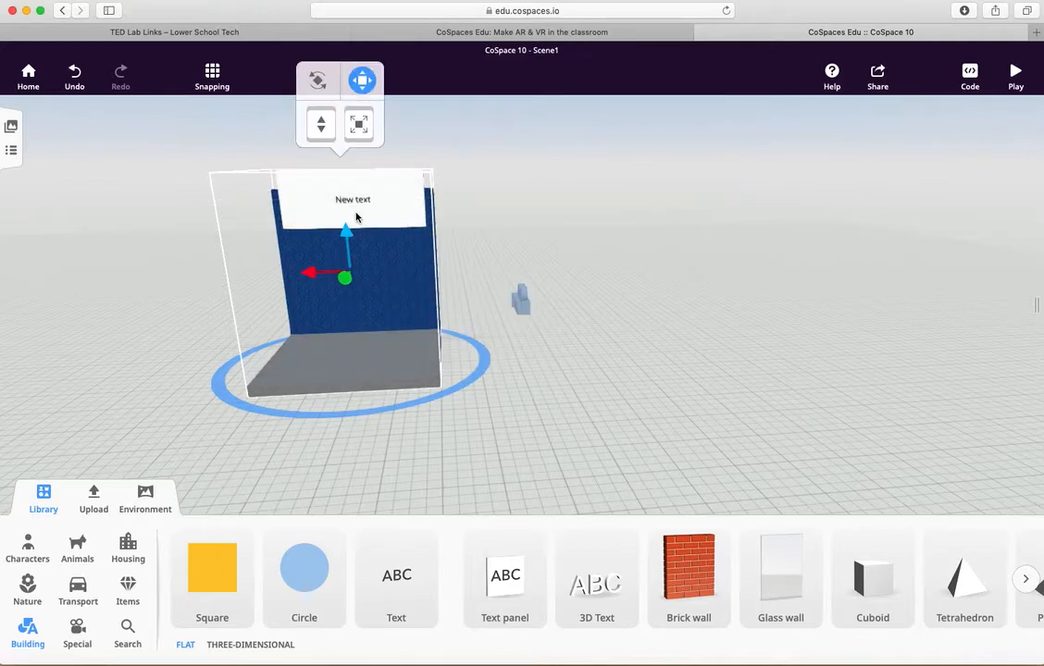
# - Duplicate the grouped booth and move the copy to the far side of the scene beyond the camera
pyautogui.rightClick(371, 263)
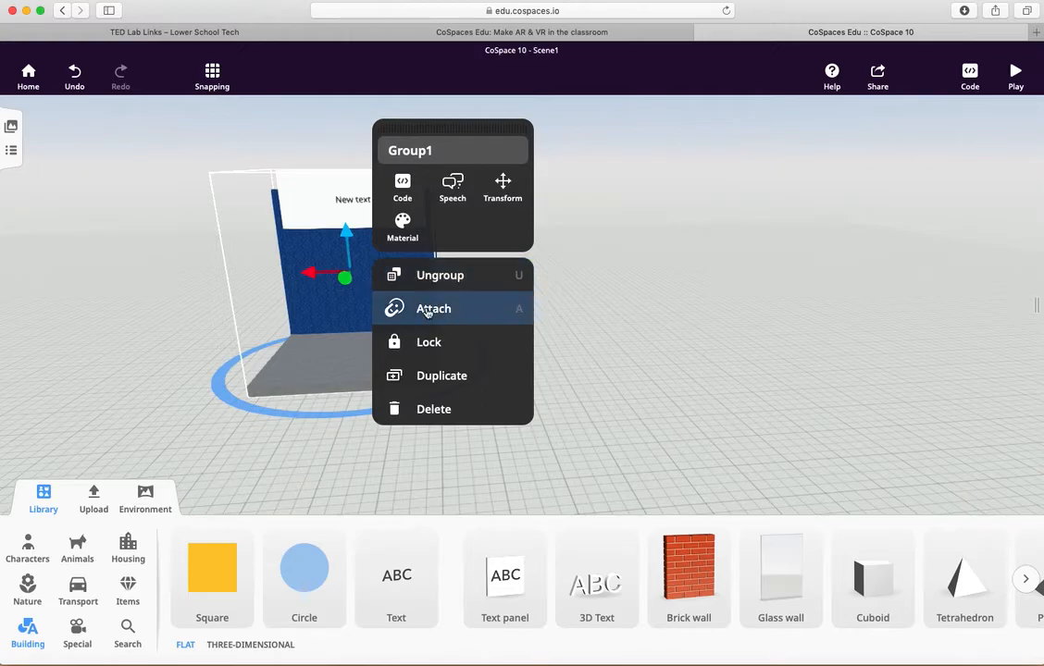
pyautogui.click(443, 376)
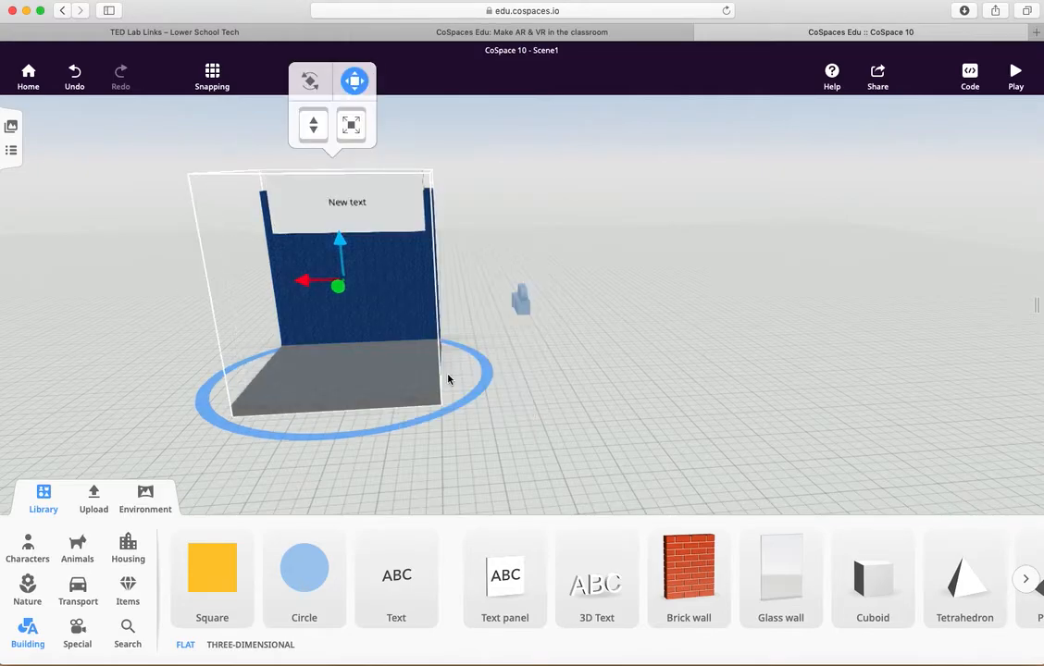
pyautogui.moveTo(600, 393); pyautogui.dragTo(804, 257)
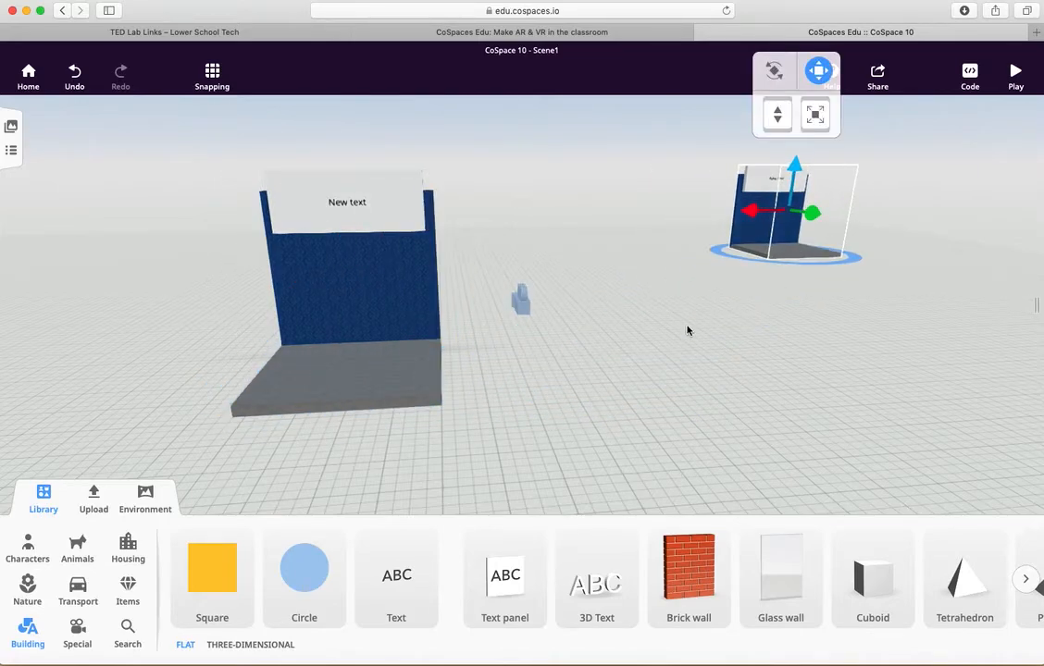
# - Duplicate the original booth twice and line the copies up beside the first copy along the far side of the scene
pyautogui.click(371, 365)
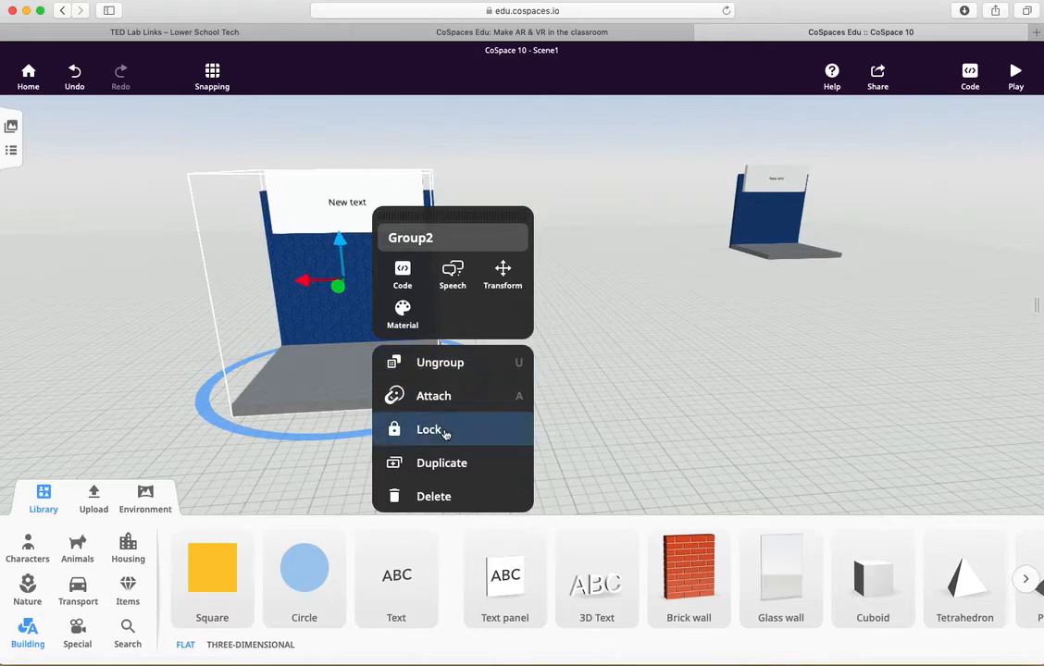
pyautogui.keyDown('alt'); pyautogui.moveTo(378, 411); pyautogui.dragTo(704, 261); pyautogui.keyUp('alt')
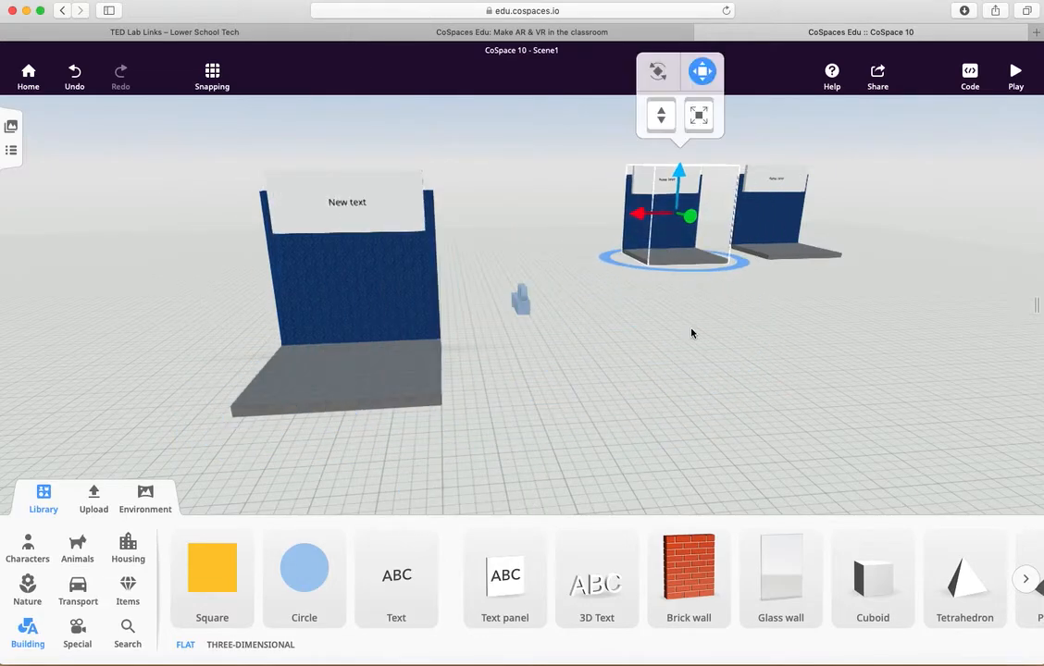
pyautogui.moveTo(692, 333); pyautogui.dragTo(715, 313)
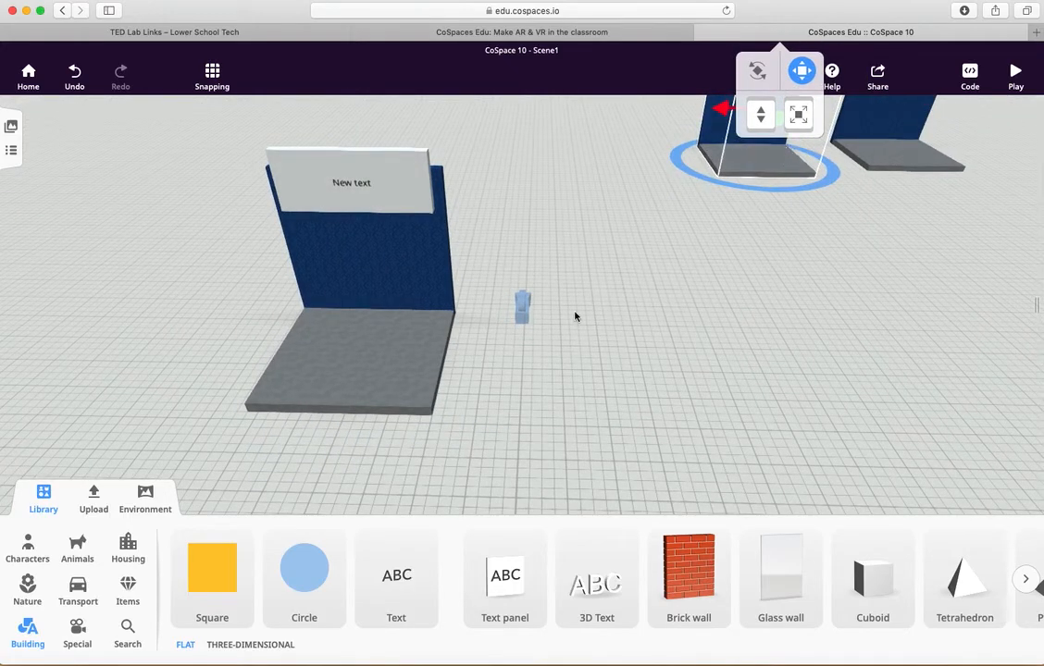
pyautogui.rightClick(406, 365)
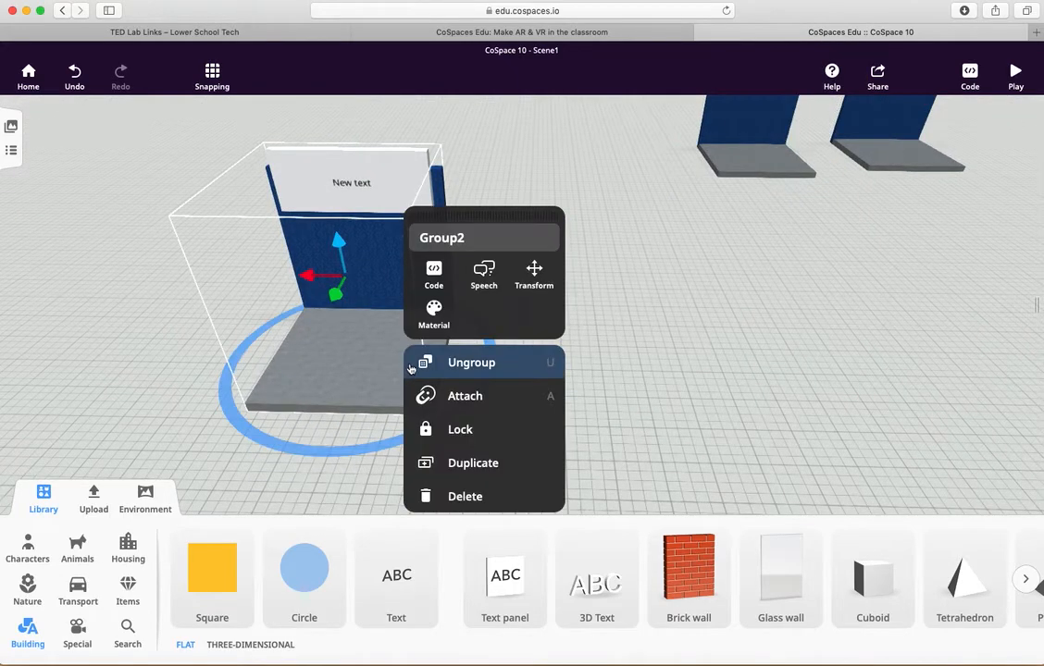
pyautogui.click(473, 464)
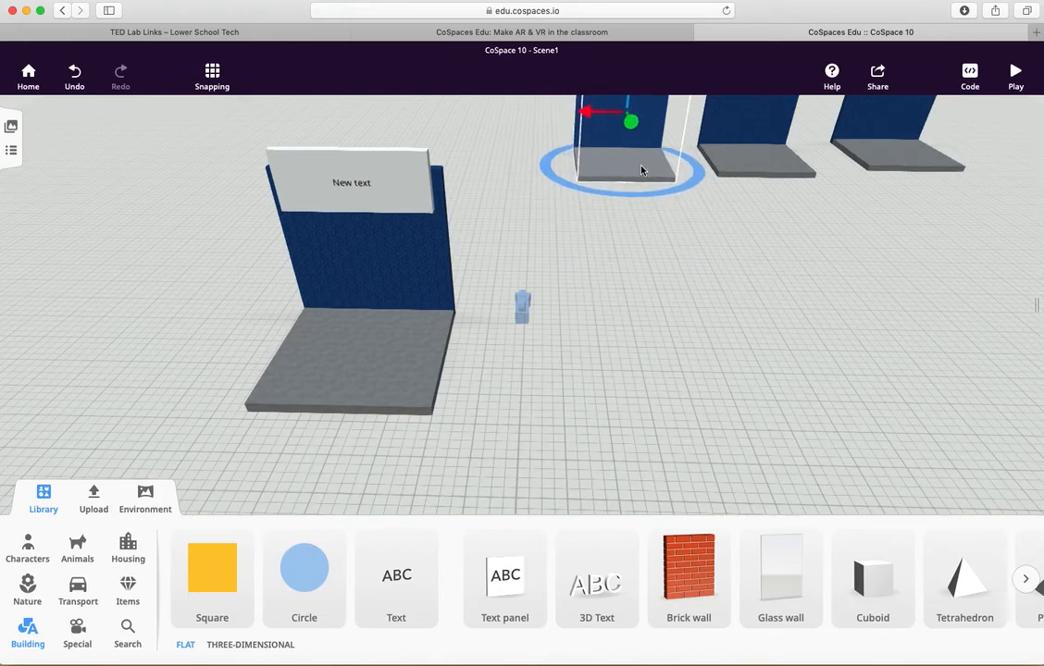
pyautogui.click(782, 165)
pyautogui.moveTo(712, 273); pyautogui.dragTo(701, 240)
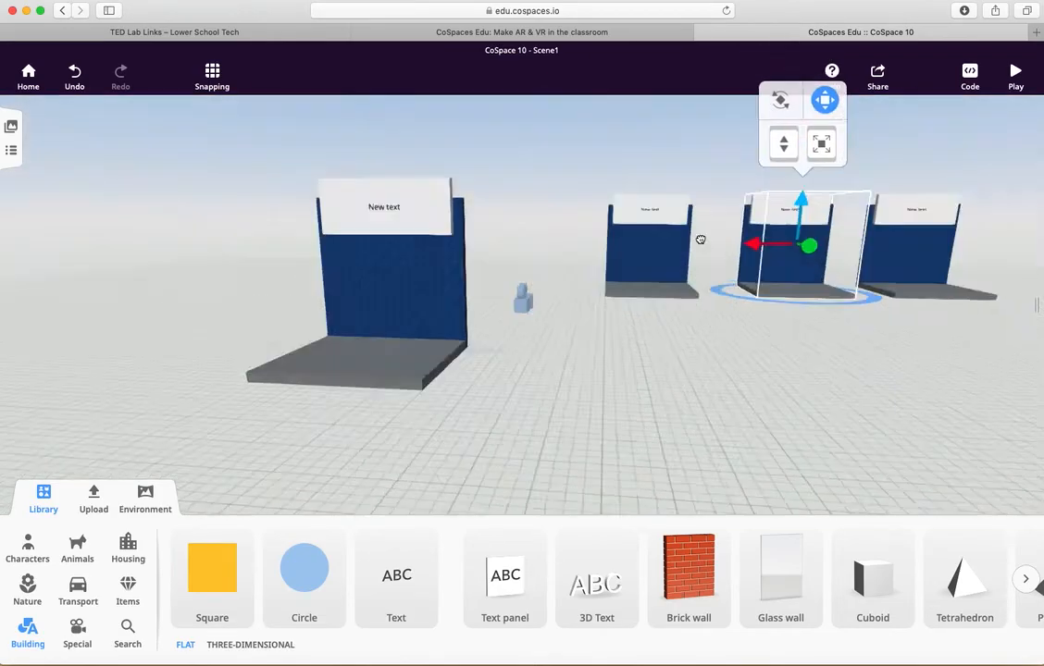
# - Duplicate the original booth two more times and extend the far row with the copies past the camera and behind the original
pyautogui.rightClick(407, 361)
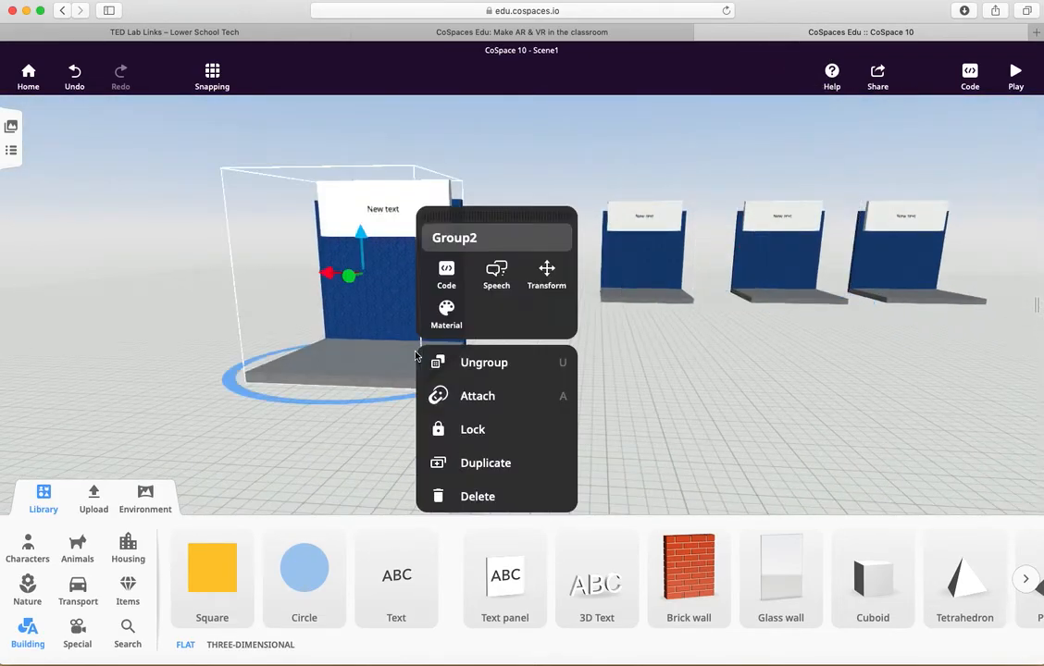
pyautogui.click(473, 462)
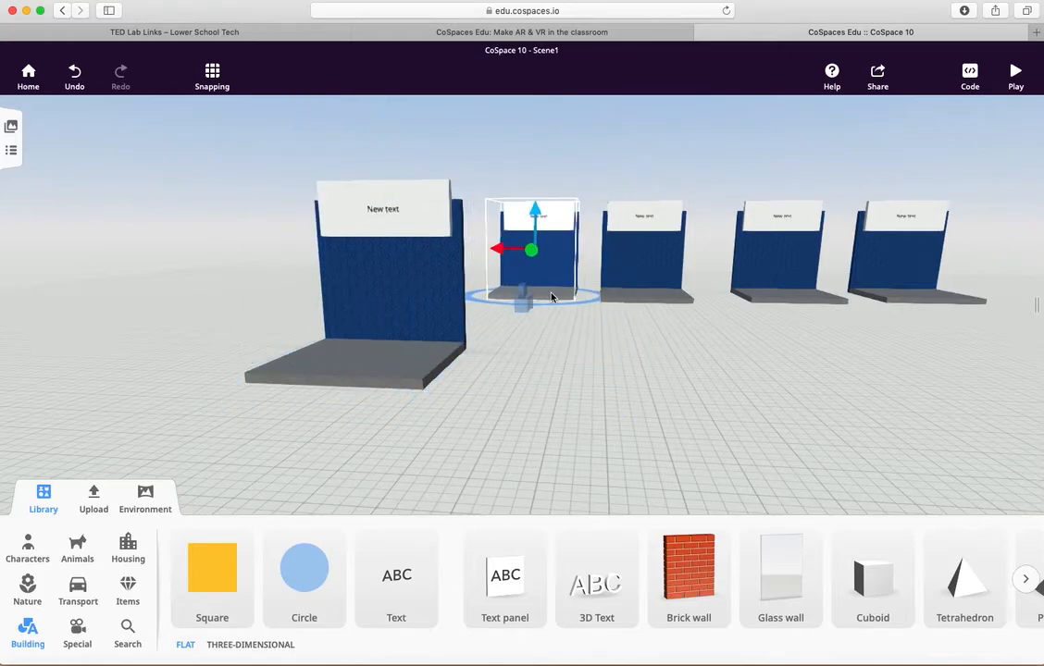
pyautogui.click(557, 306)
pyautogui.moveTo(585, 338); pyautogui.dragTo(621, 465)
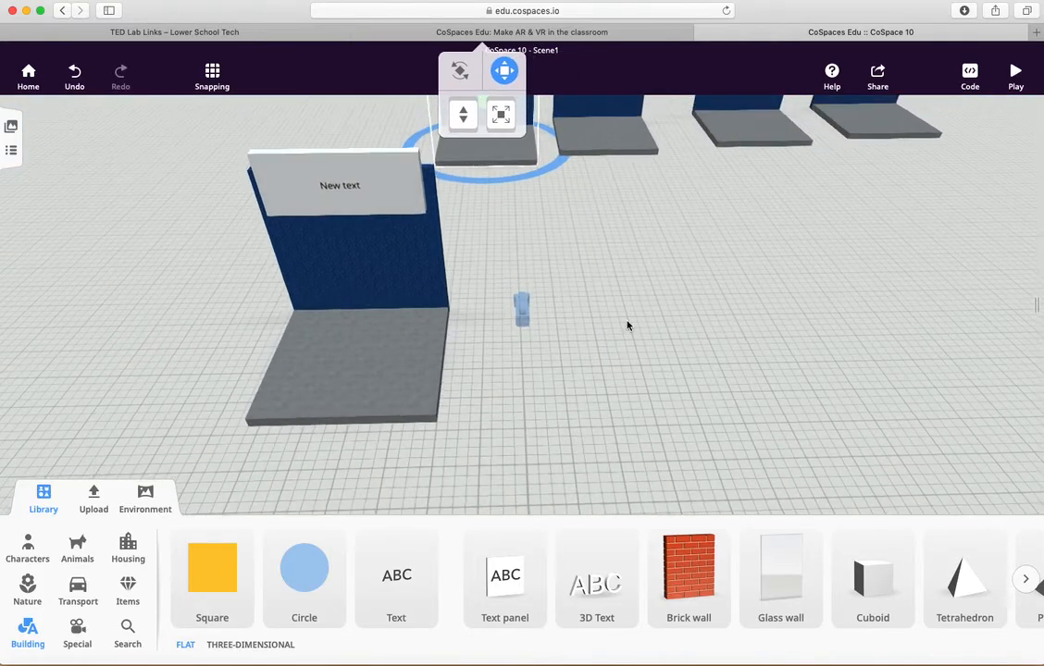
pyautogui.rightClick(413, 352)
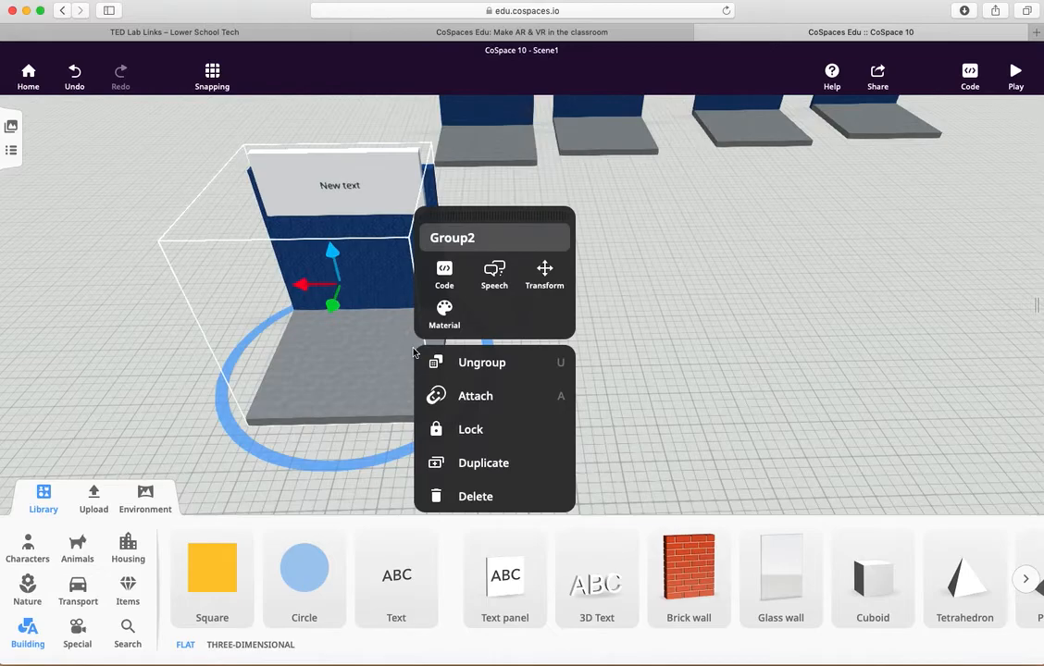
pyautogui.click(500, 463)
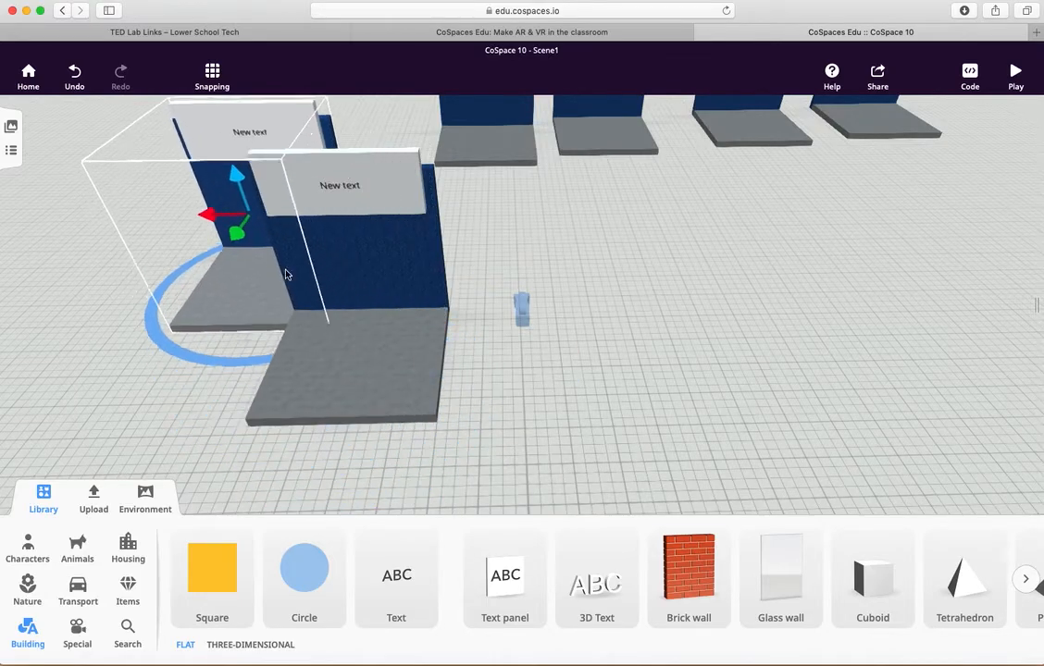
pyautogui.click(388, 274)
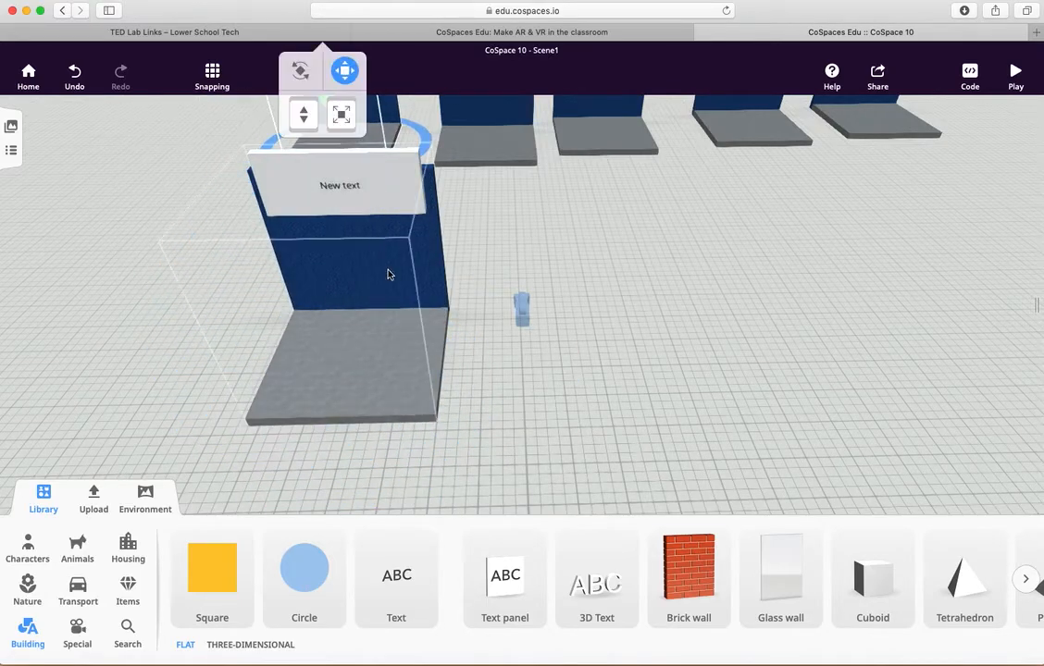
# - Duplicate the original booth once more and place the copy at the open end of the far row
pyautogui.rightClick(366, 373)
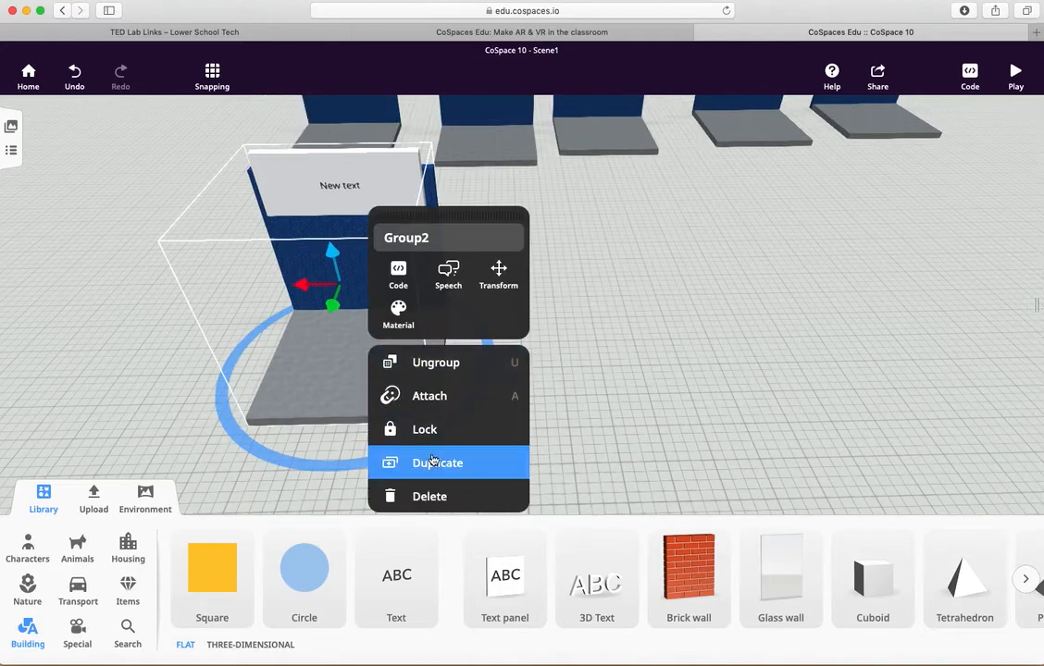
pyautogui.click(433, 463)
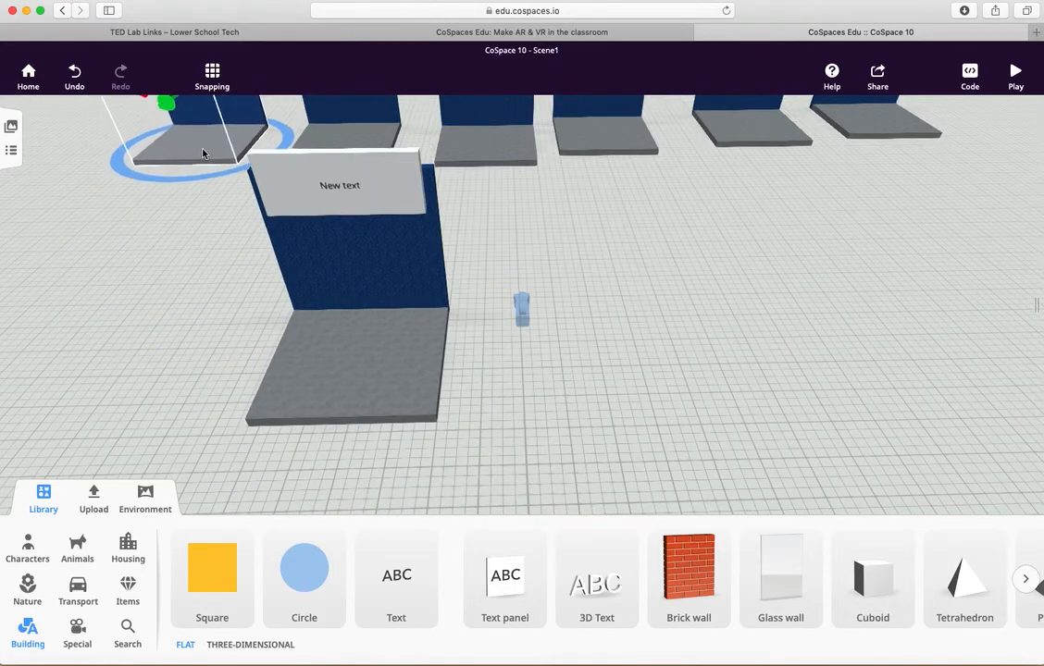
pyautogui.click(212, 153)
pyautogui.moveTo(613, 372); pyautogui.dragTo(626, 347)
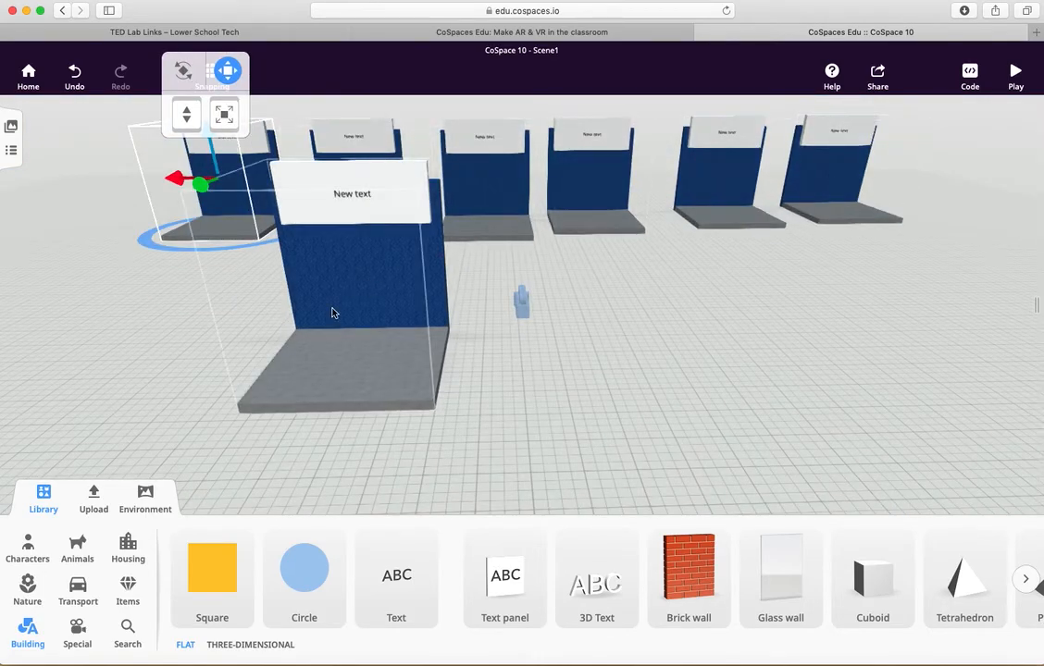
pyautogui.click(720, 406)
pyautogui.moveTo(720, 406)
pyautogui.mouseDown()
pyautogui.moveTo(717, 370)
pyautogui.moveTo(720, 382)
pyautogui.mouseUp()
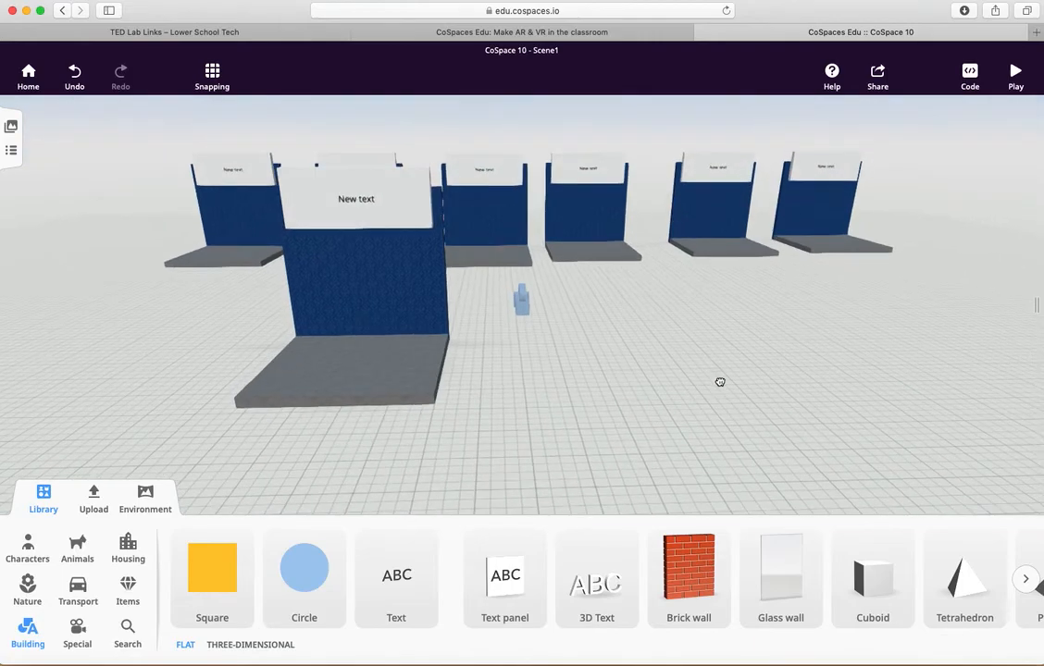
# - Move the first copied booth at the opposite end of the row slightly outward, away from its neighbour
pyautogui.click(819, 252)
pyautogui.moveTo(820, 251); pyautogui.dragTo(816, 251)
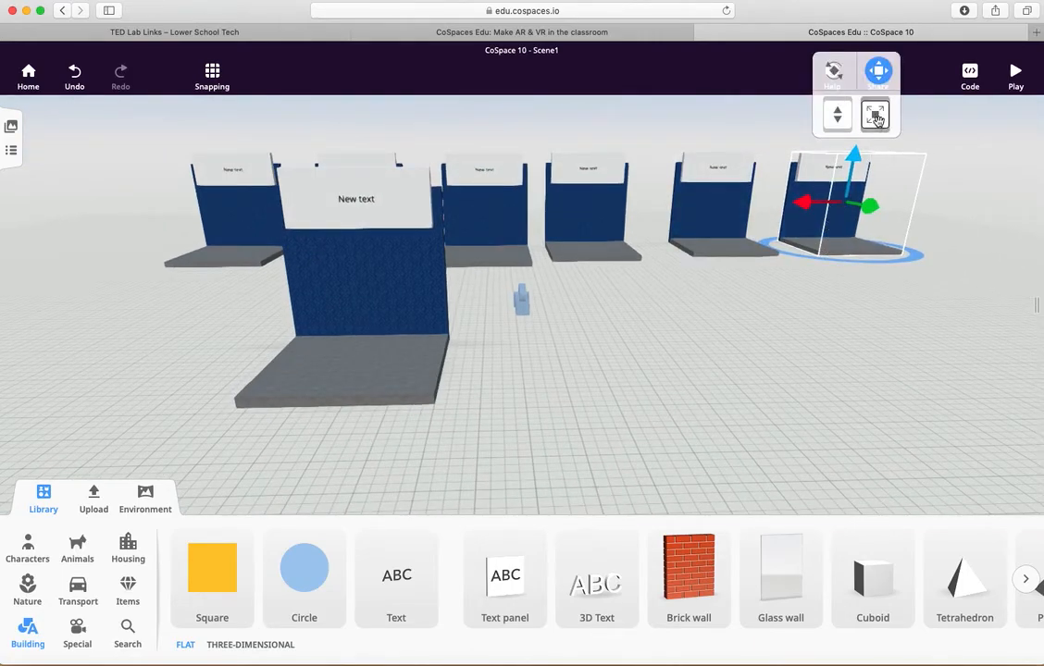
# - Try enlarging that end booth as a single object, and undo the resize
pyautogui.moveTo(876, 118); pyautogui.dragTo(886, 63)
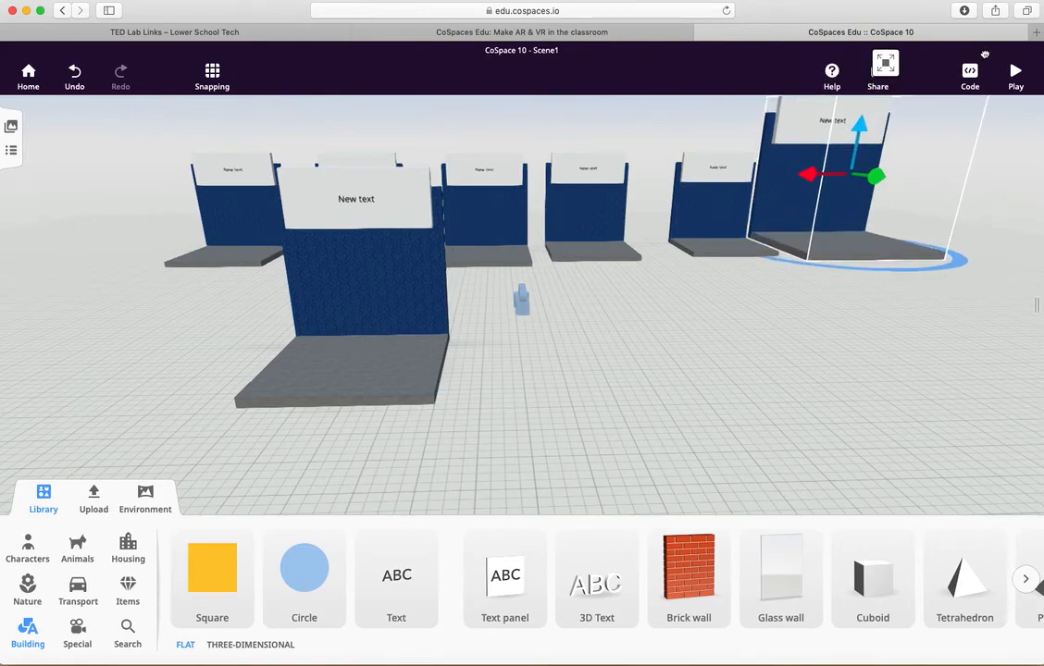
pyautogui.moveTo(985, 55); pyautogui.dragTo(970, 65)
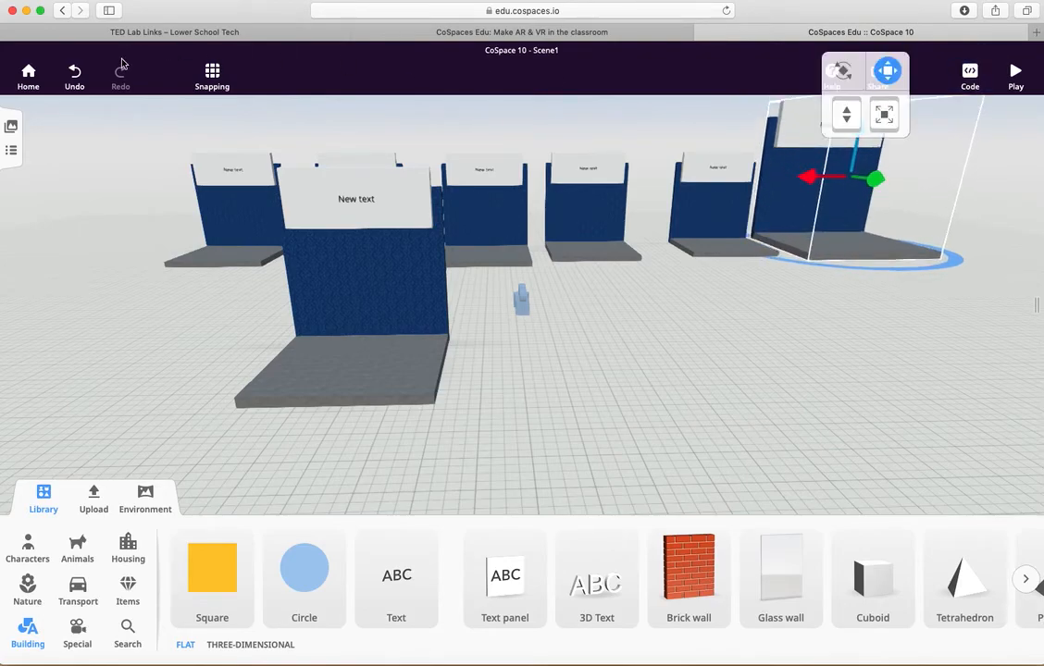
pyautogui.click(74, 74)
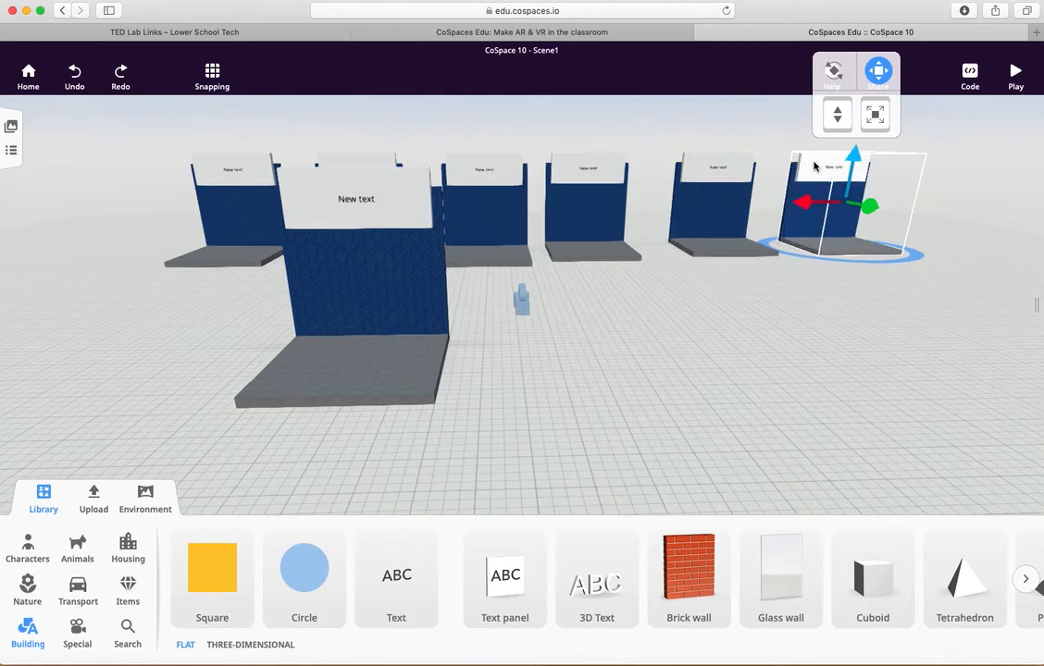
# - Ungroup the booth next to that end booth to separate its text panel from the wall-and-floor group
pyautogui.click(748, 162)
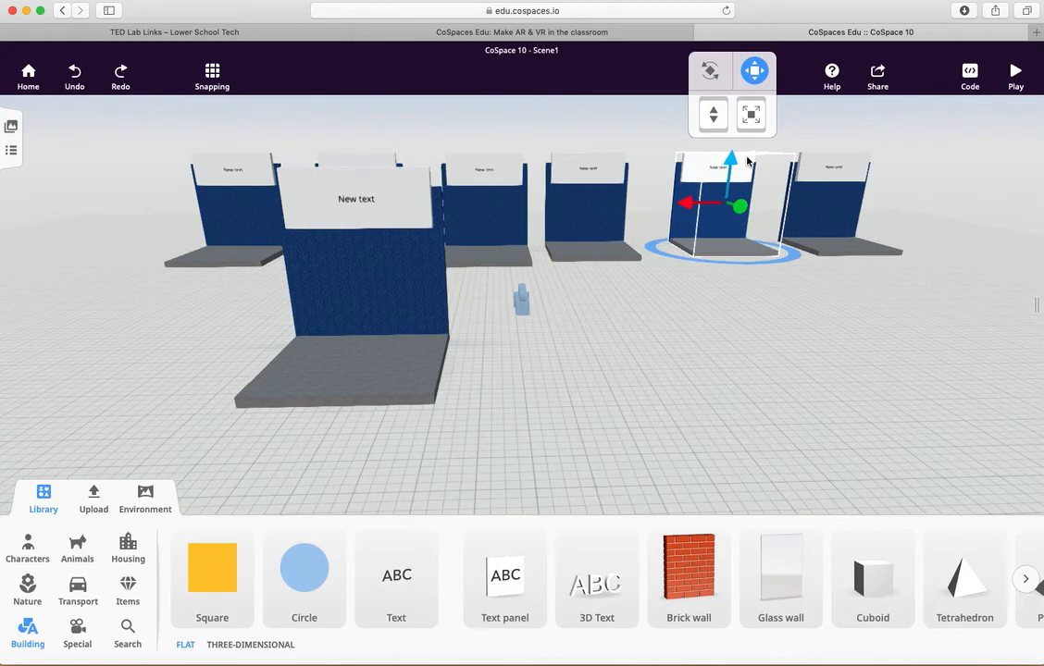
pyautogui.rightClick(748, 162)
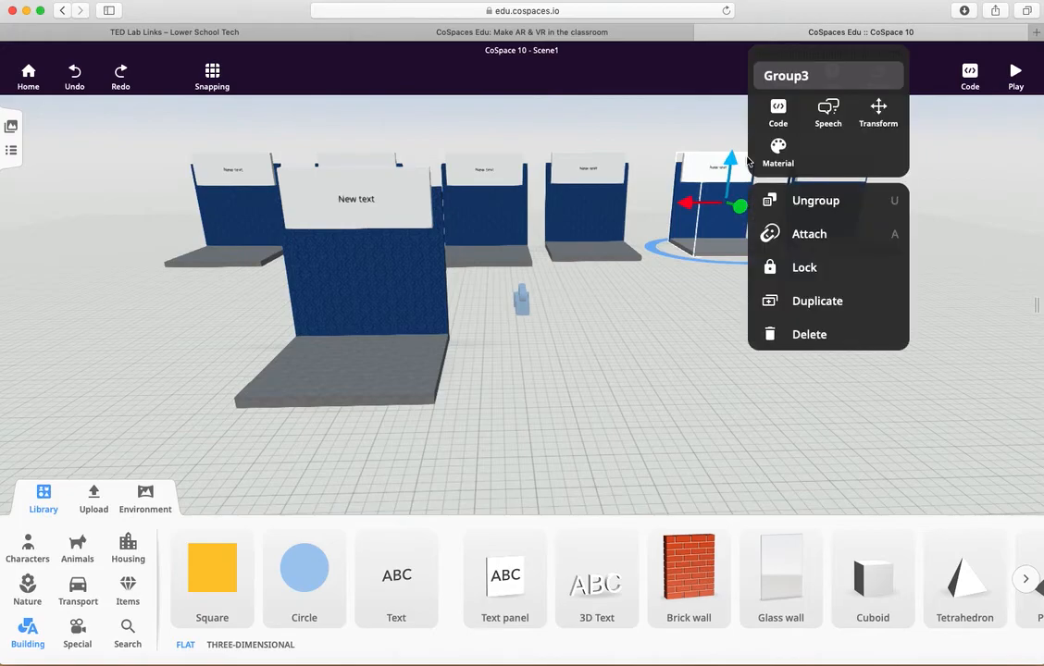
pyautogui.click(782, 202)
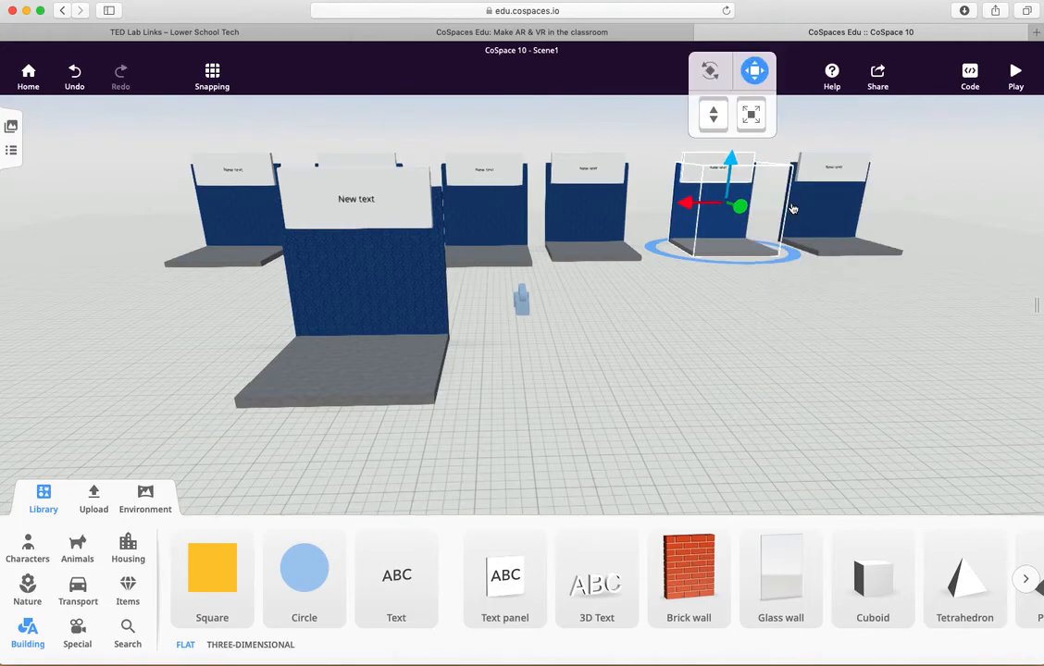
# - Select the ungrouped booth's text panel on its own, view its text editing option, and close its options
pyautogui.click(711, 245)
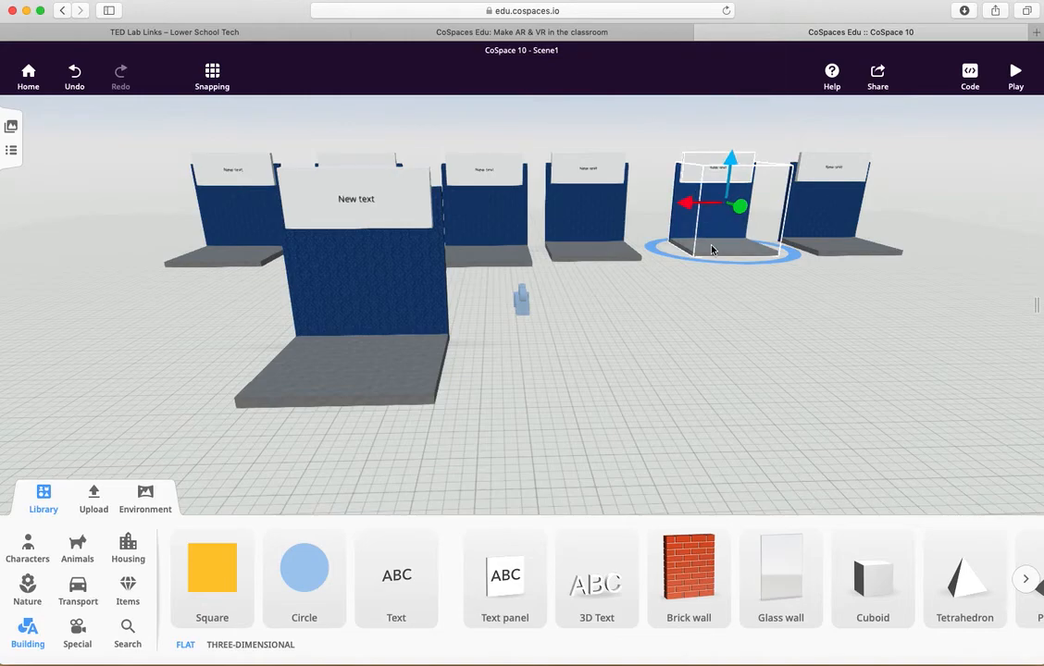
pyautogui.click(702, 155)
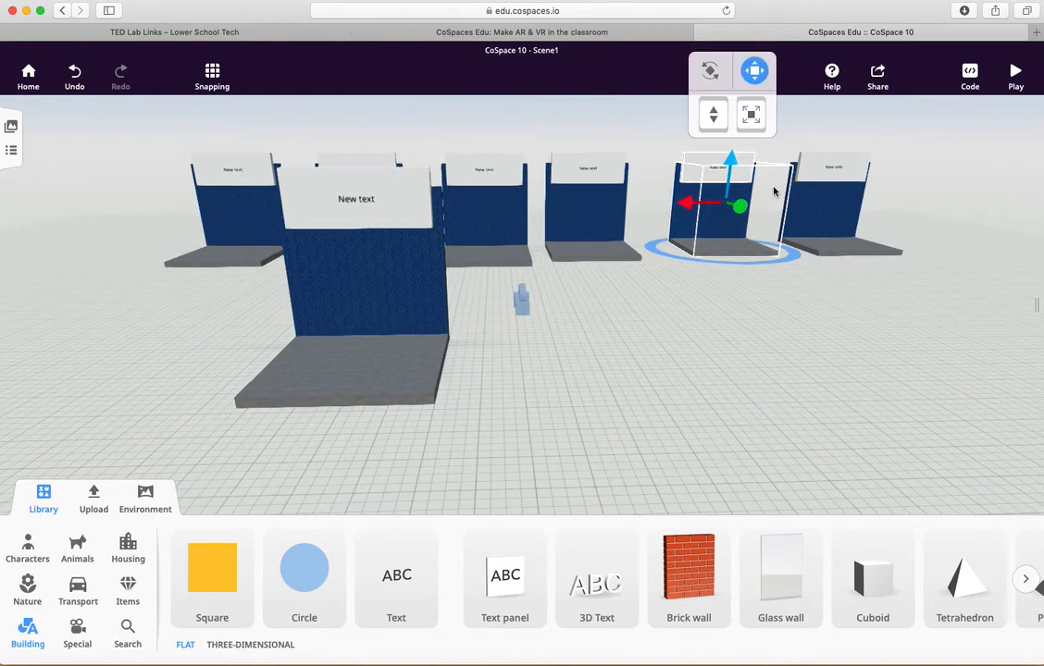
pyautogui.click(800, 198)
pyautogui.click(687, 159)
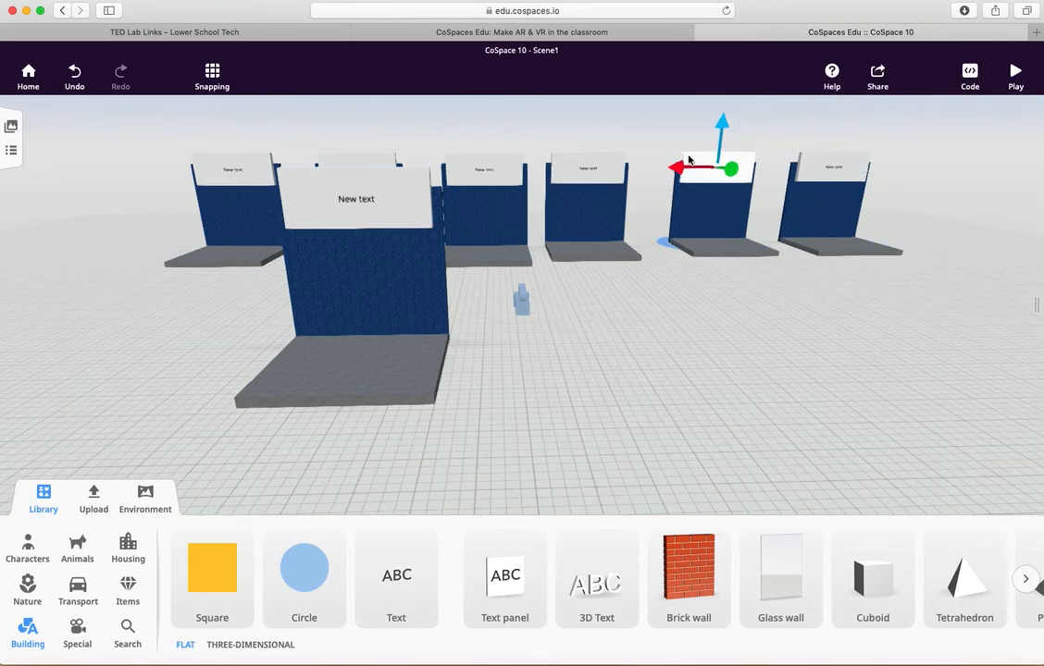
pyautogui.rightClick(748, 162)
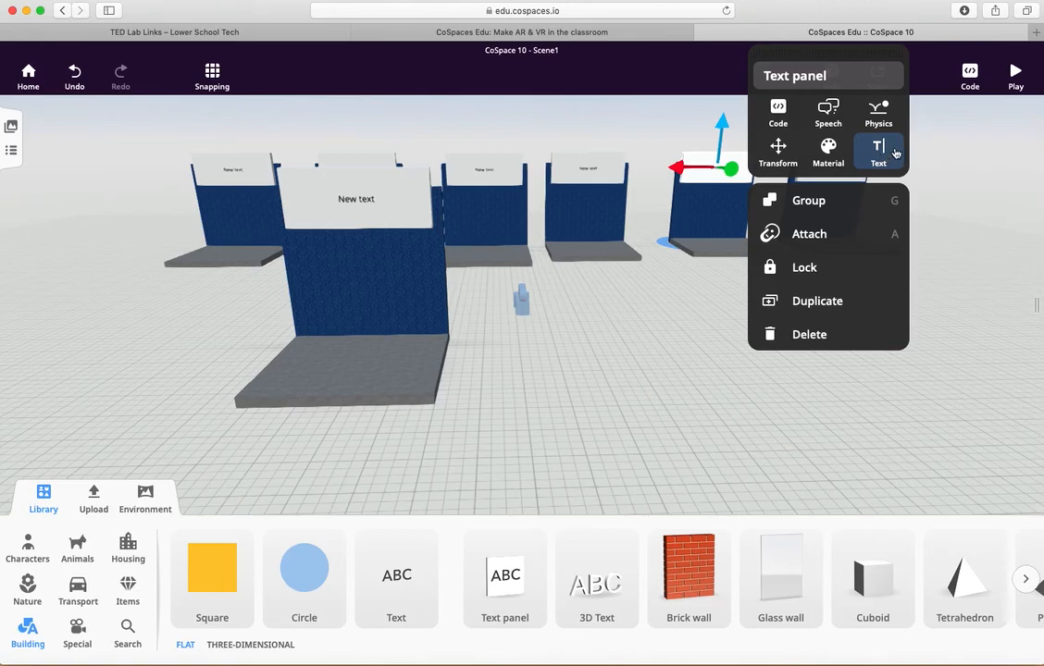
pyautogui.click(654, 398)
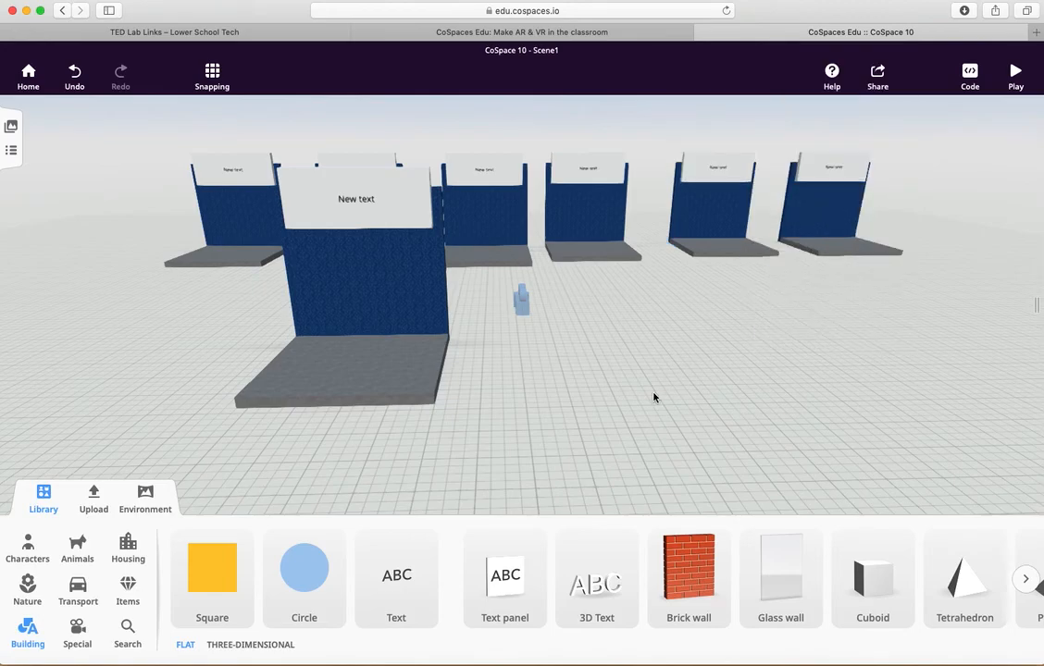
# - Leave the finished booth scene and return to the CoSpaces home page
pyautogui.moveTo(654, 391)
pyautogui.mouseDown()
pyautogui.moveTo(655, 419)
pyautogui.moveTo(656, 402)
pyautogui.mouseUp()
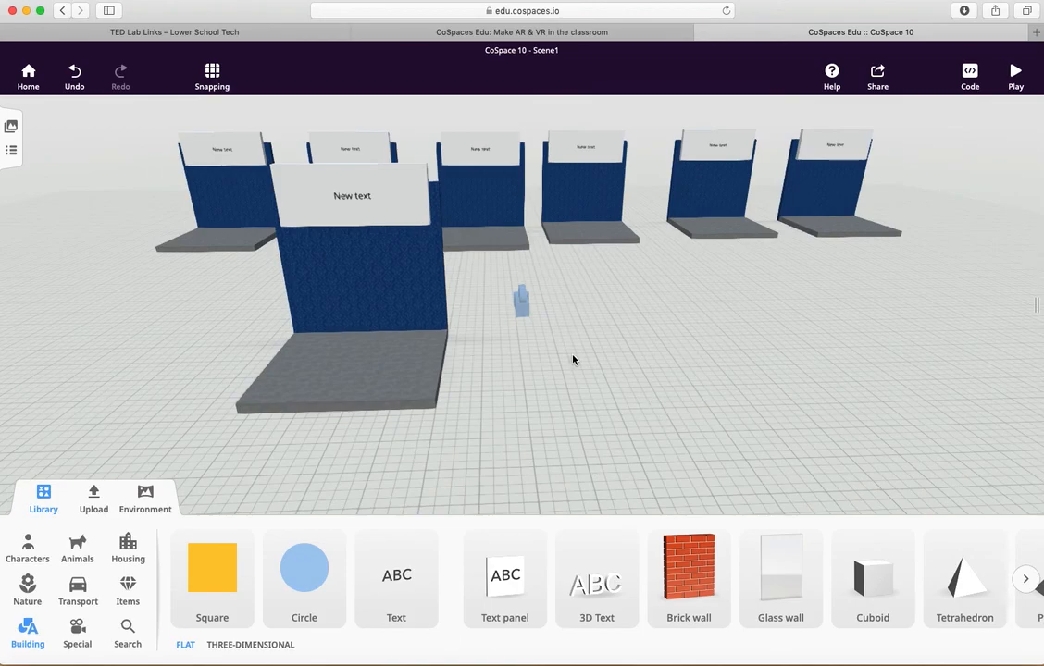
pyautogui.click(29, 79)
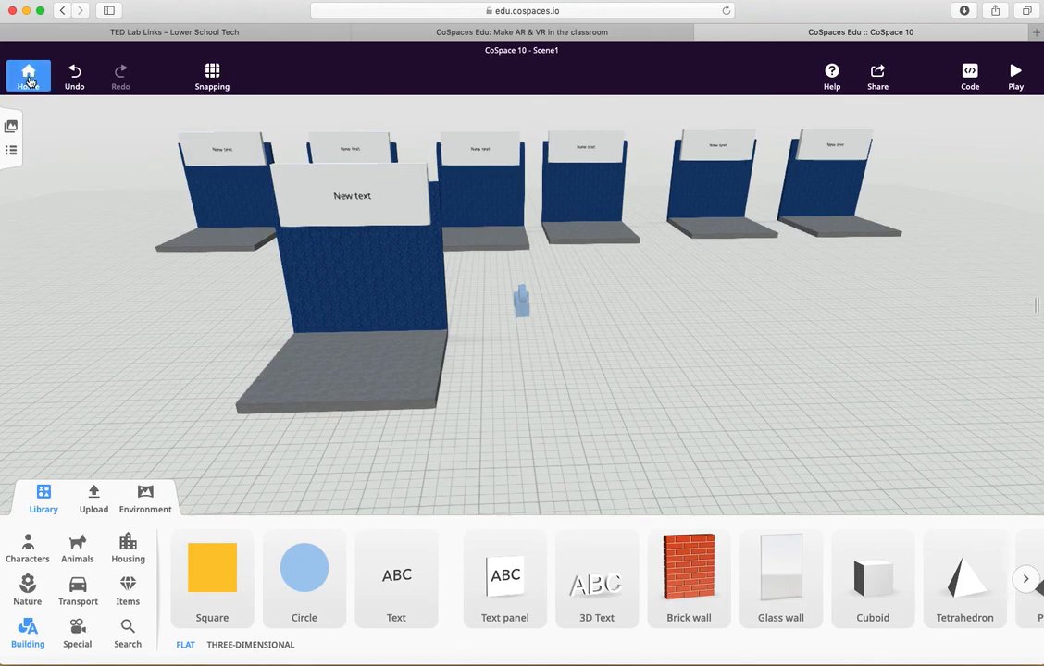